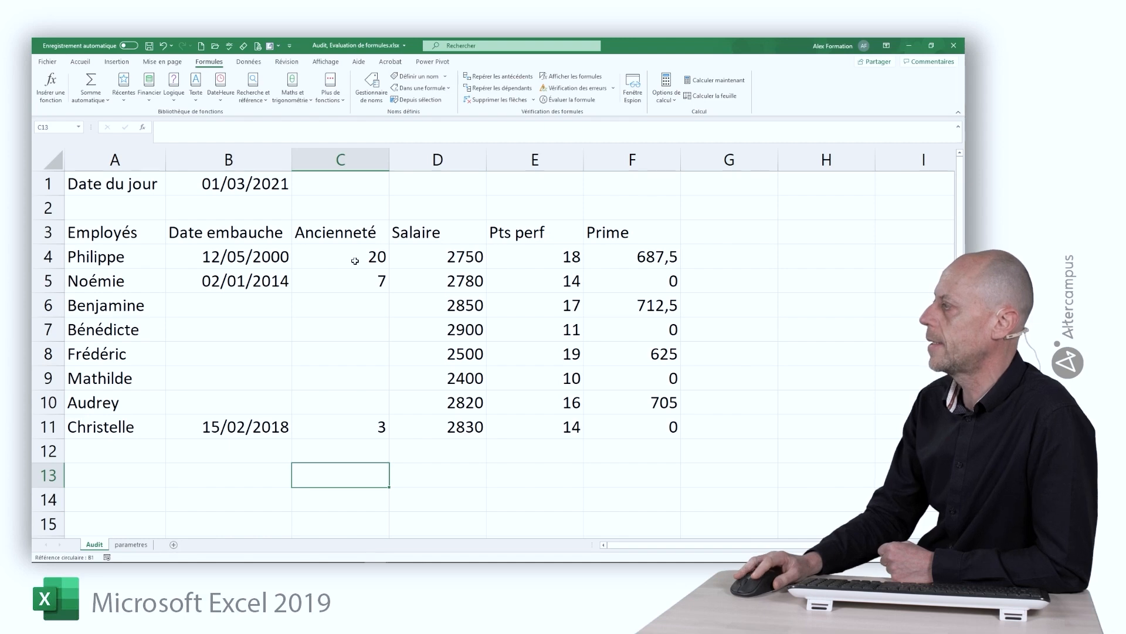
Select cell C4, which holds the Ancienneté formula, on the Audit sheet
left_click(354, 261)
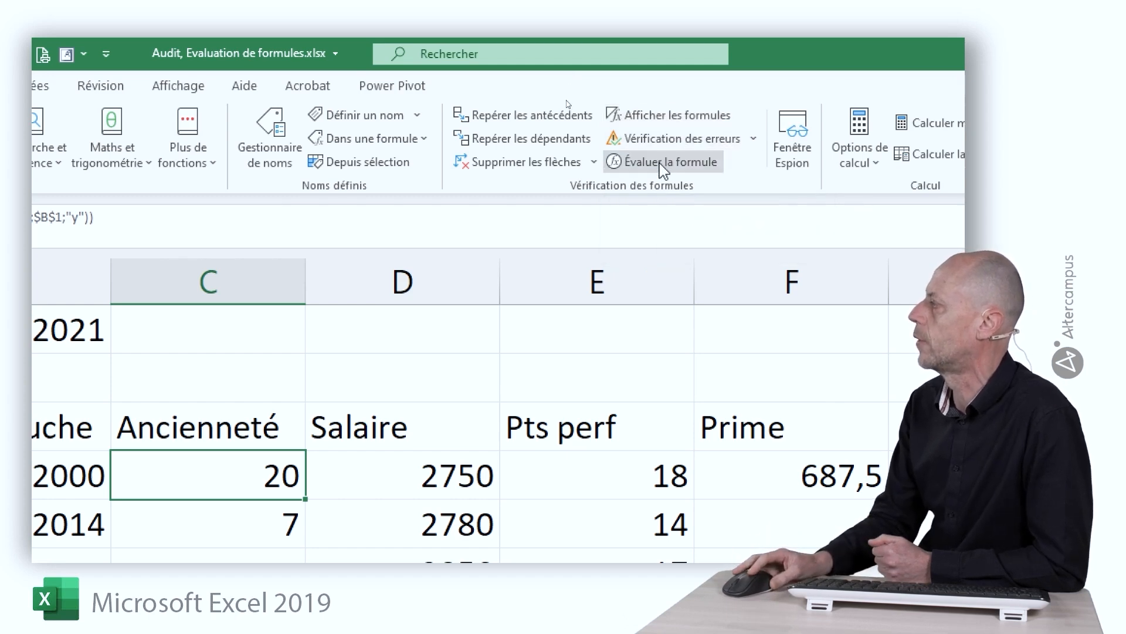
Trace C4's precedents from B1 and B4, follow the arrow to B1, then clear the arrows
left_click(480, 115)
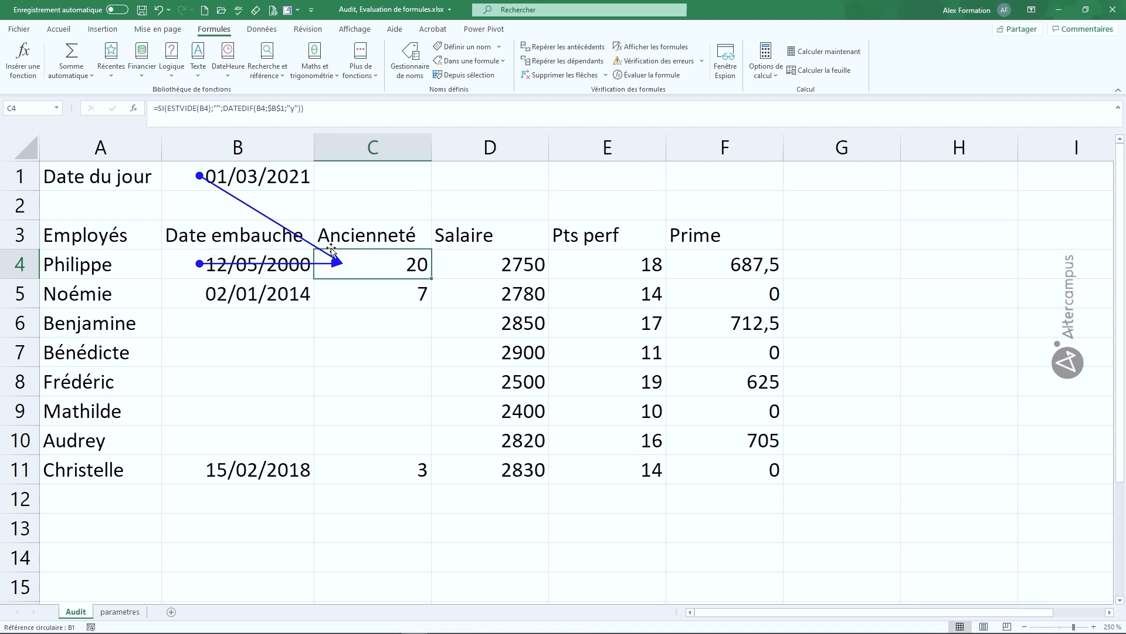
double_click(317, 251)
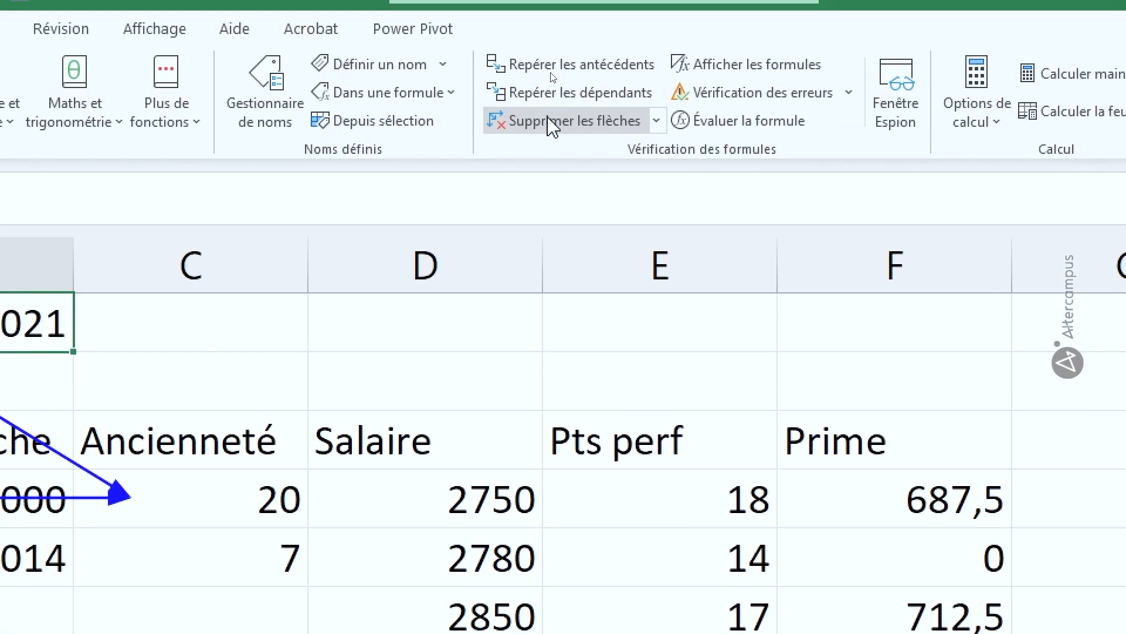
left_click(578, 119)
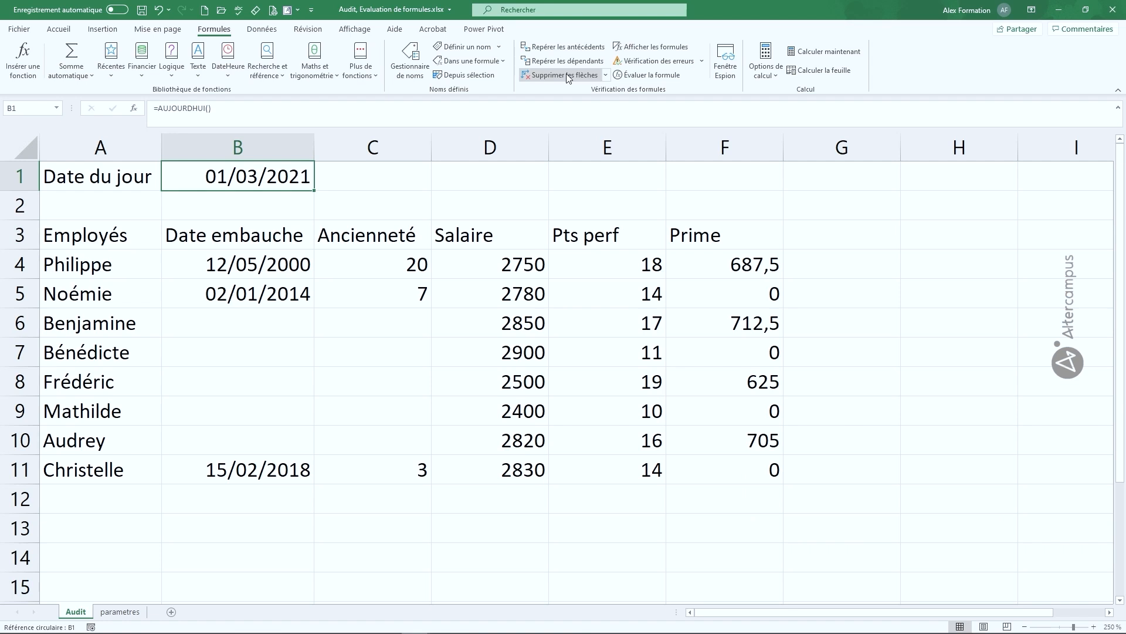
Change the $B$1 reference in C4's formula to relative B1
double_click(390, 262)
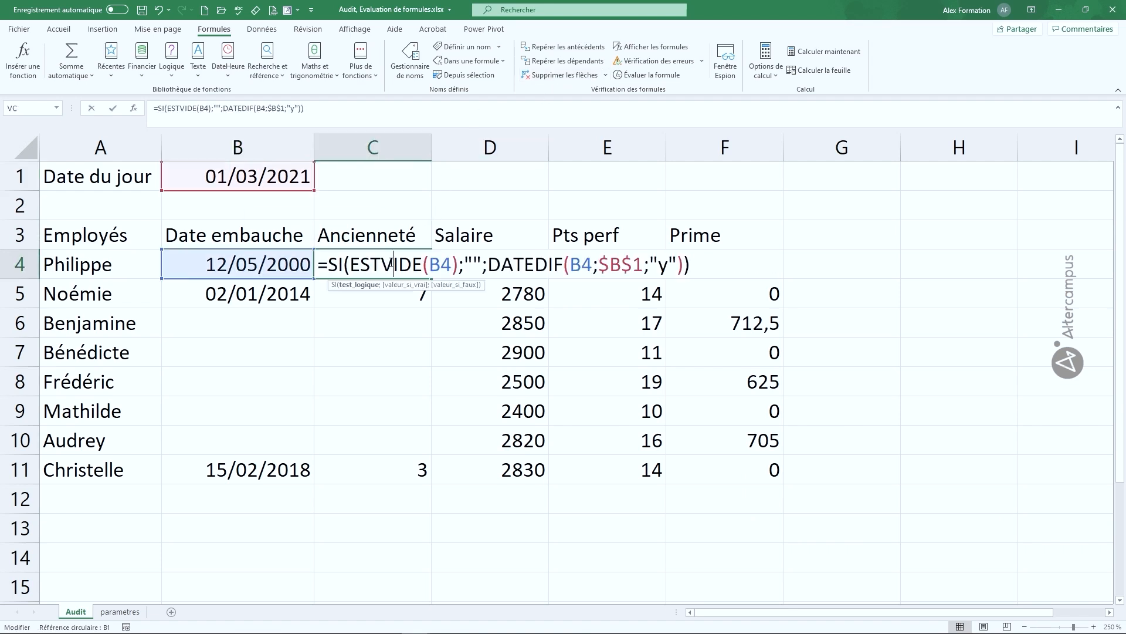
double_click(620, 262)
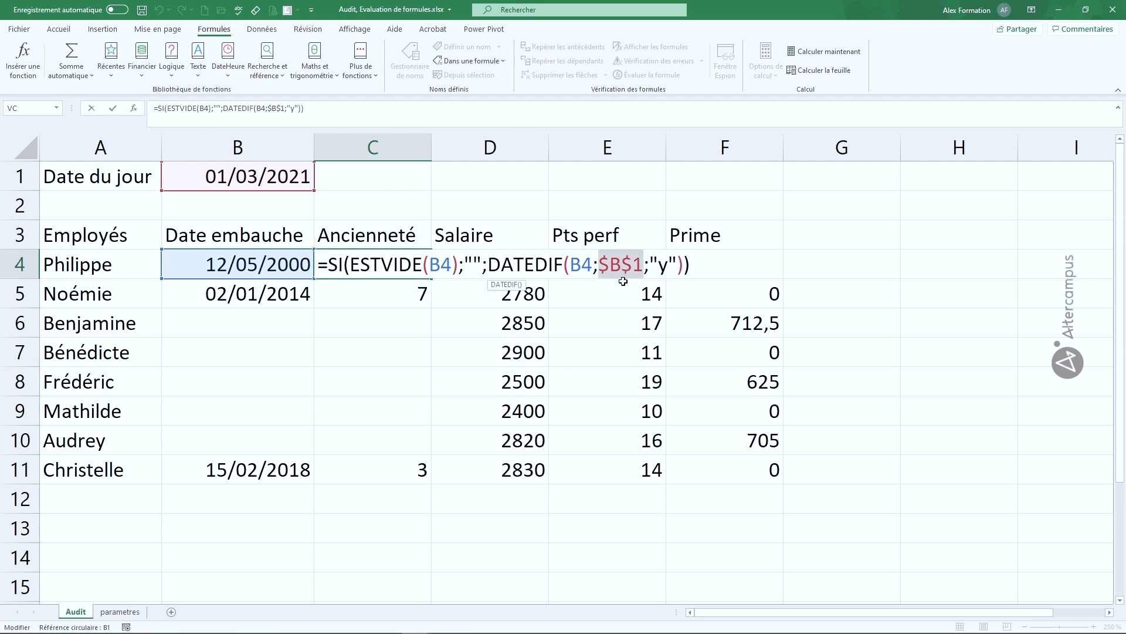
key("F4")
key("F4")
key("F4")
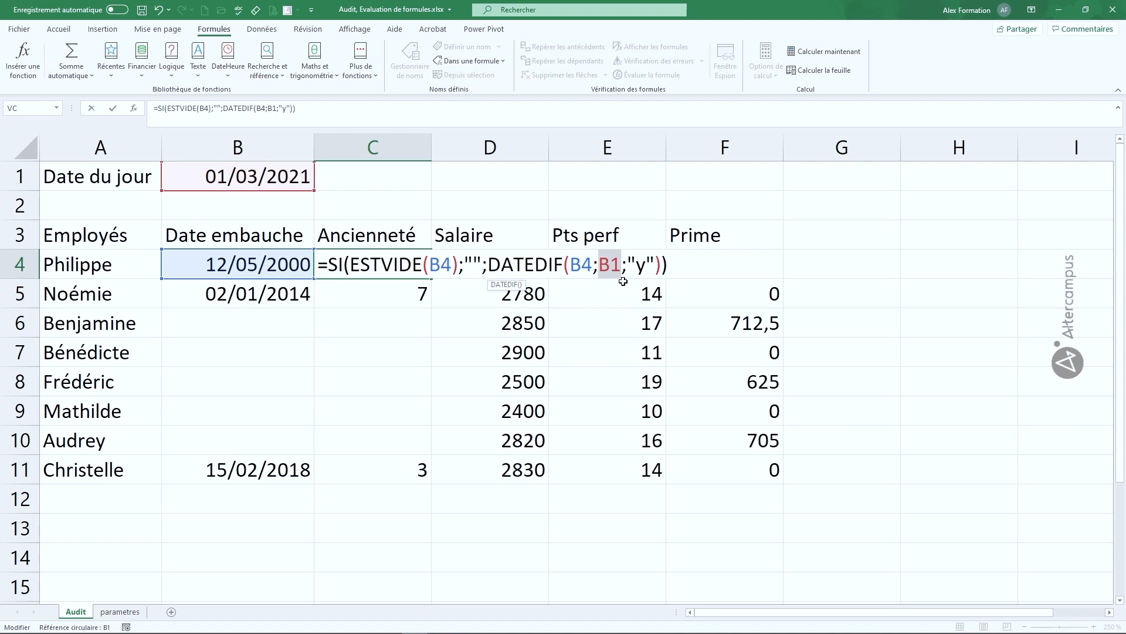
key("Return")
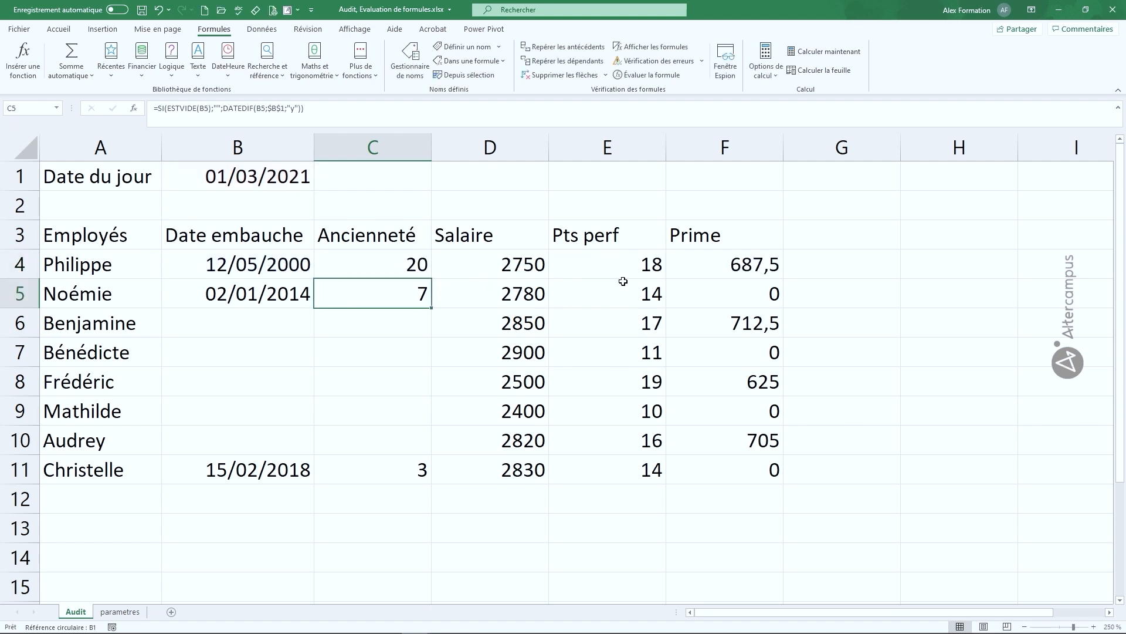
Fill C4's formula down to C11 and inspect the resulting #NOMBRE! errors in C5 and C6
left_click(404, 253)
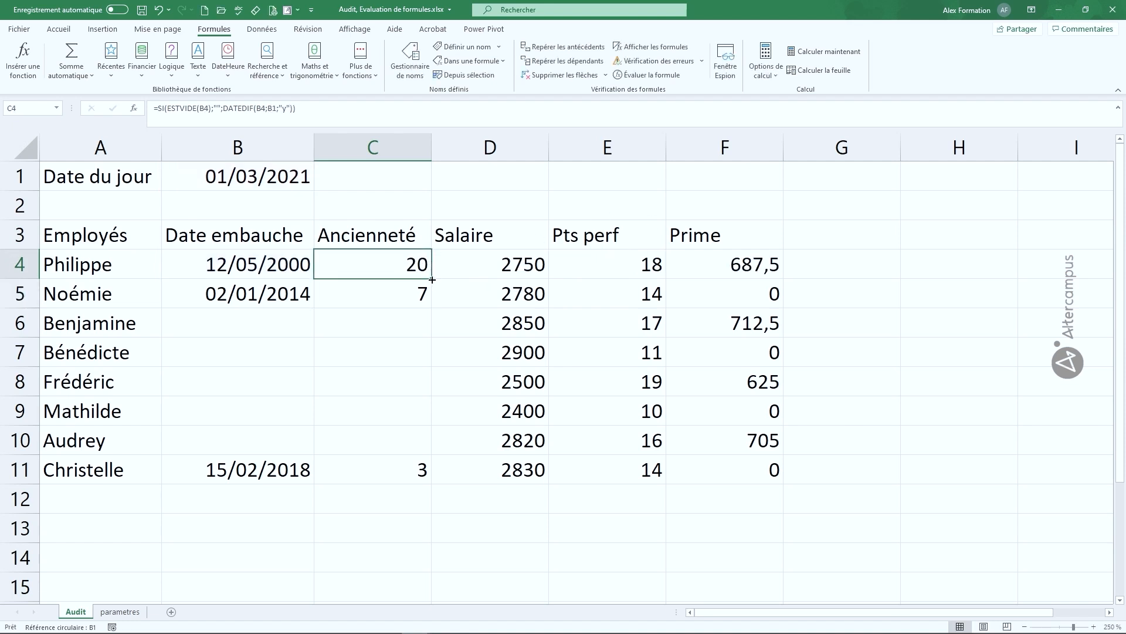
double_click(432, 278)
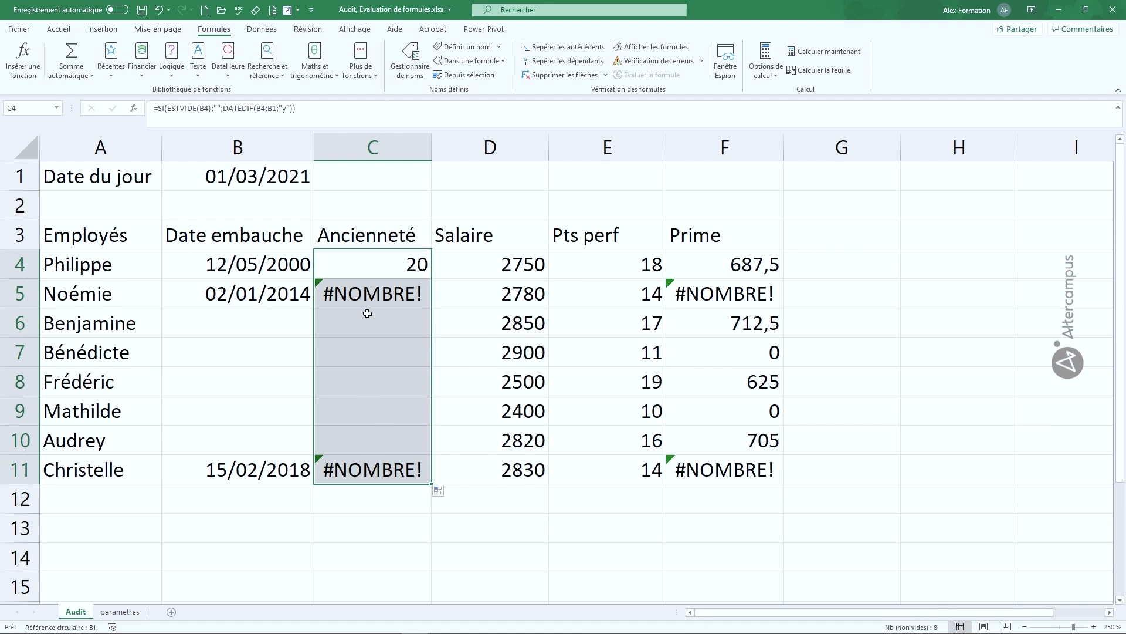
left_click(389, 299)
left_click(390, 324)
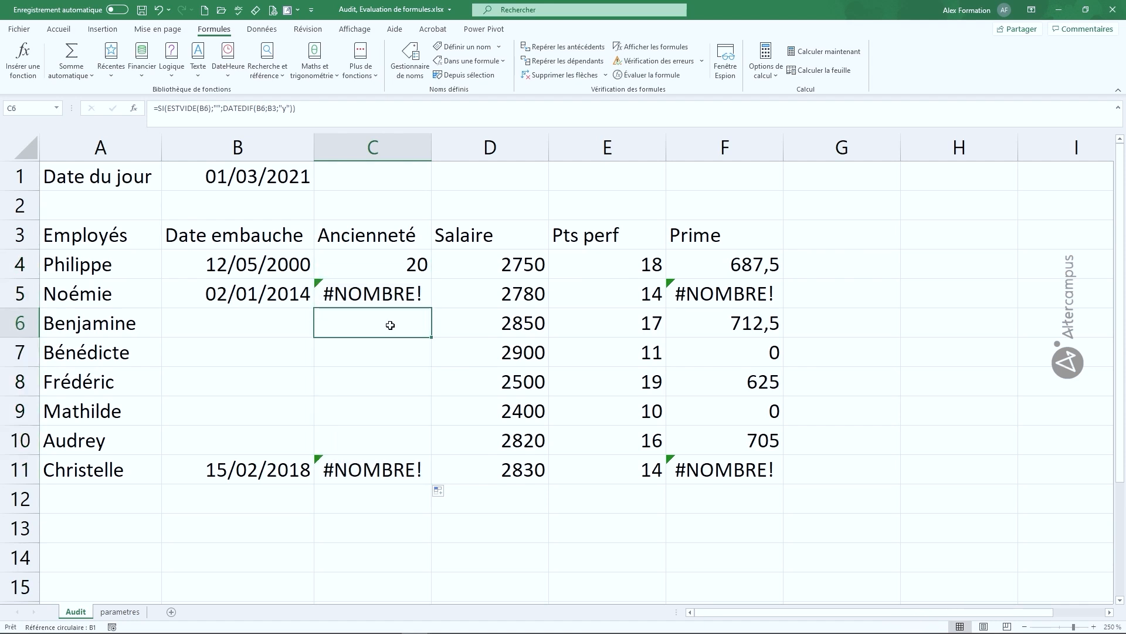
left_click(393, 293)
left_click(400, 264)
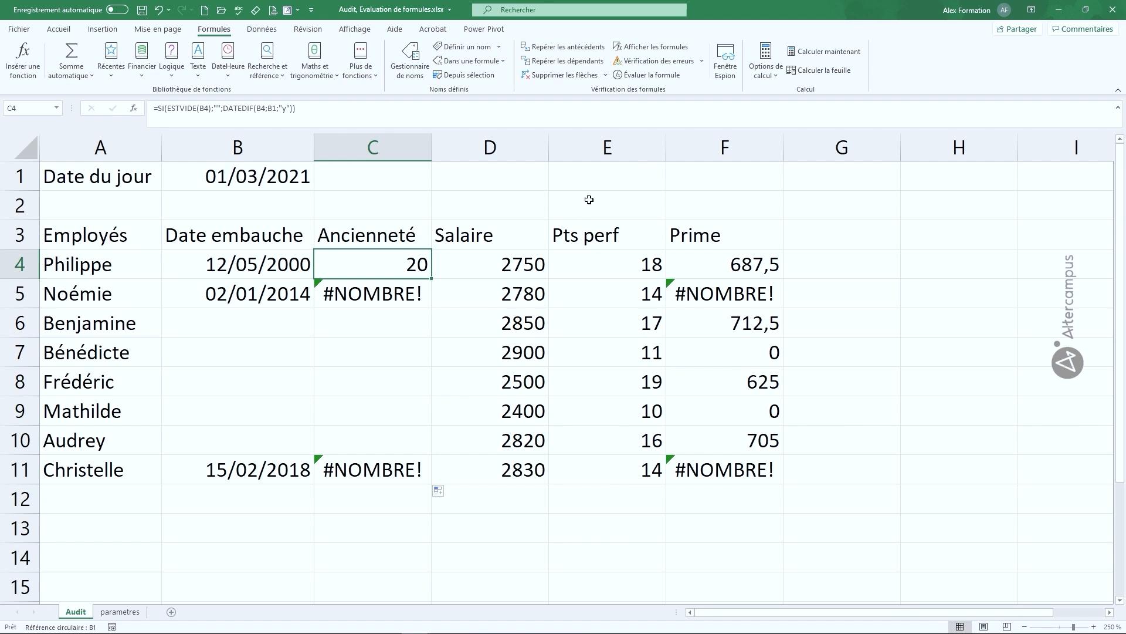
left_click(562, 47)
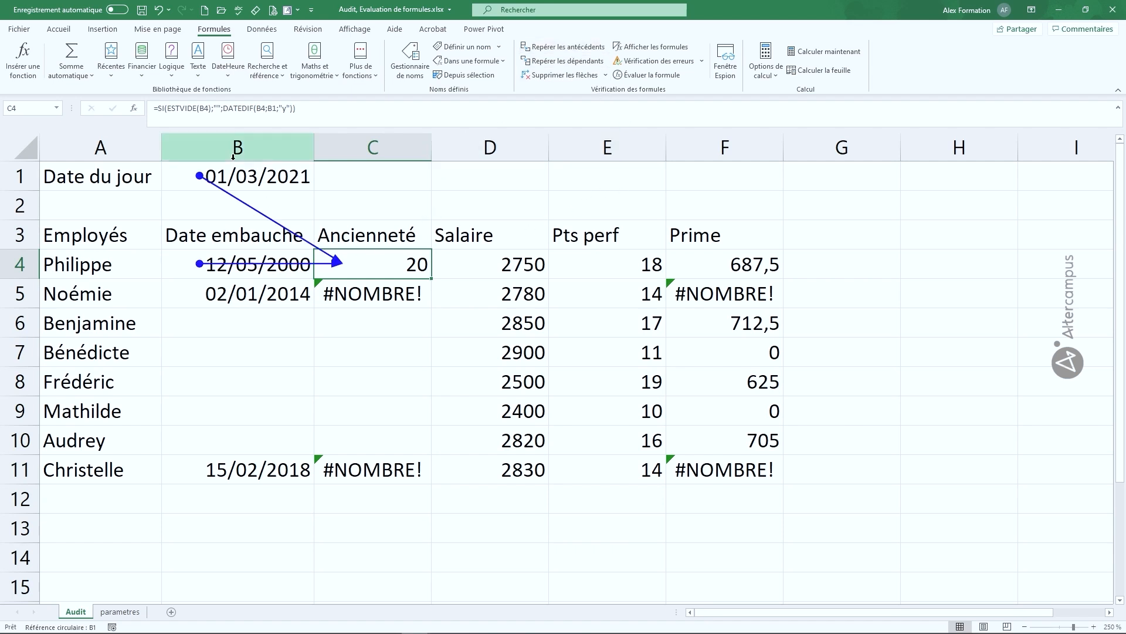
left_click(362, 291)
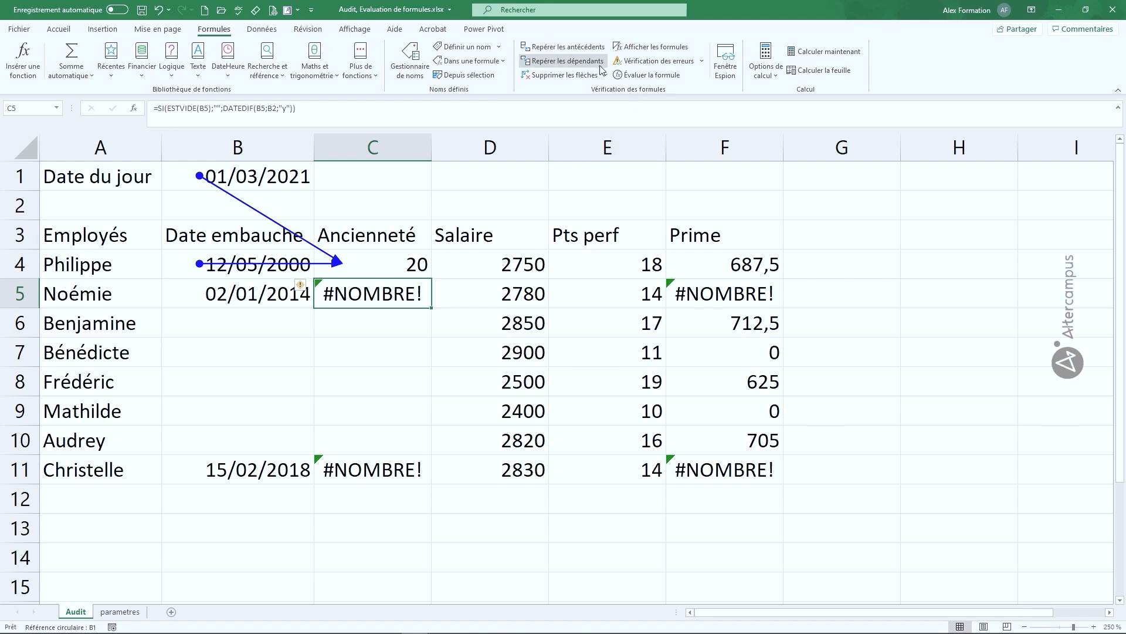
left_click(586, 47)
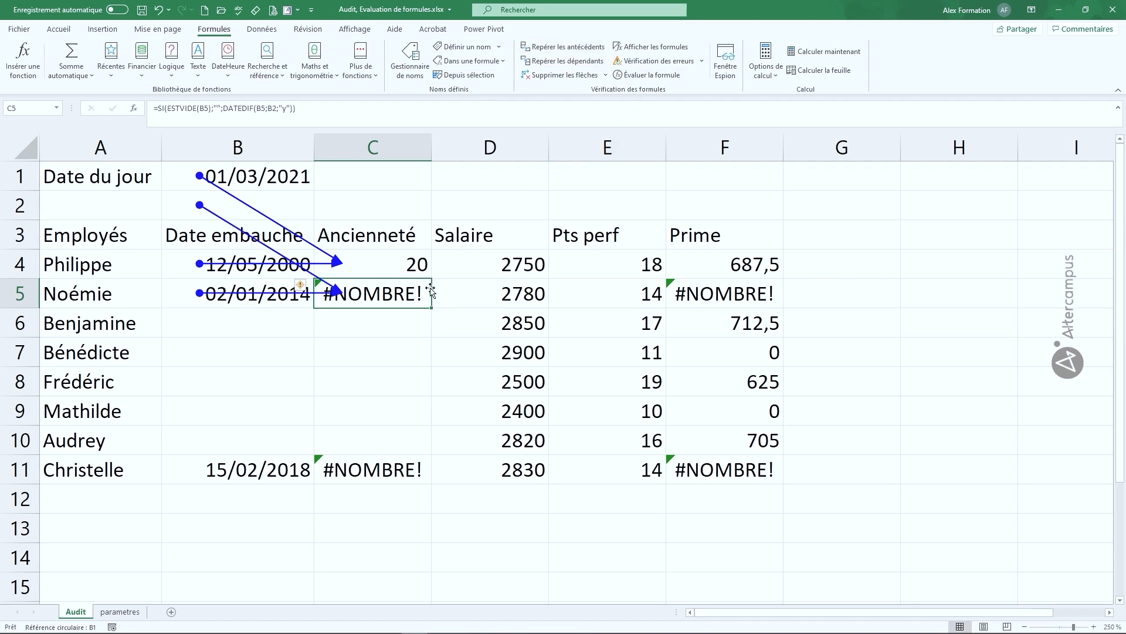
left_click(394, 465)
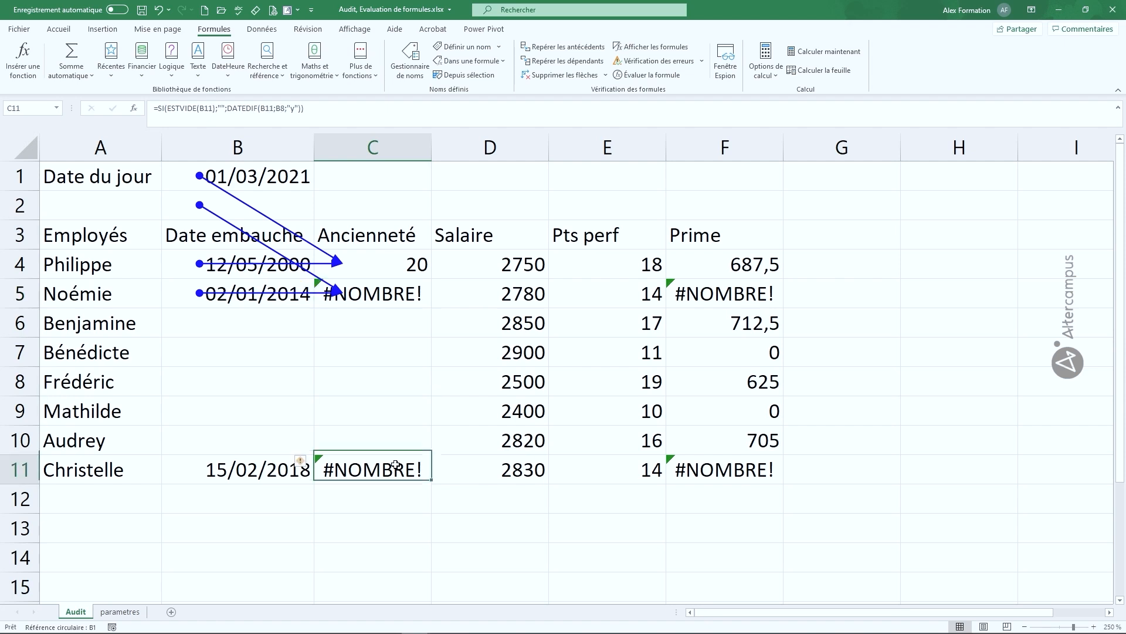
left_click(578, 47)
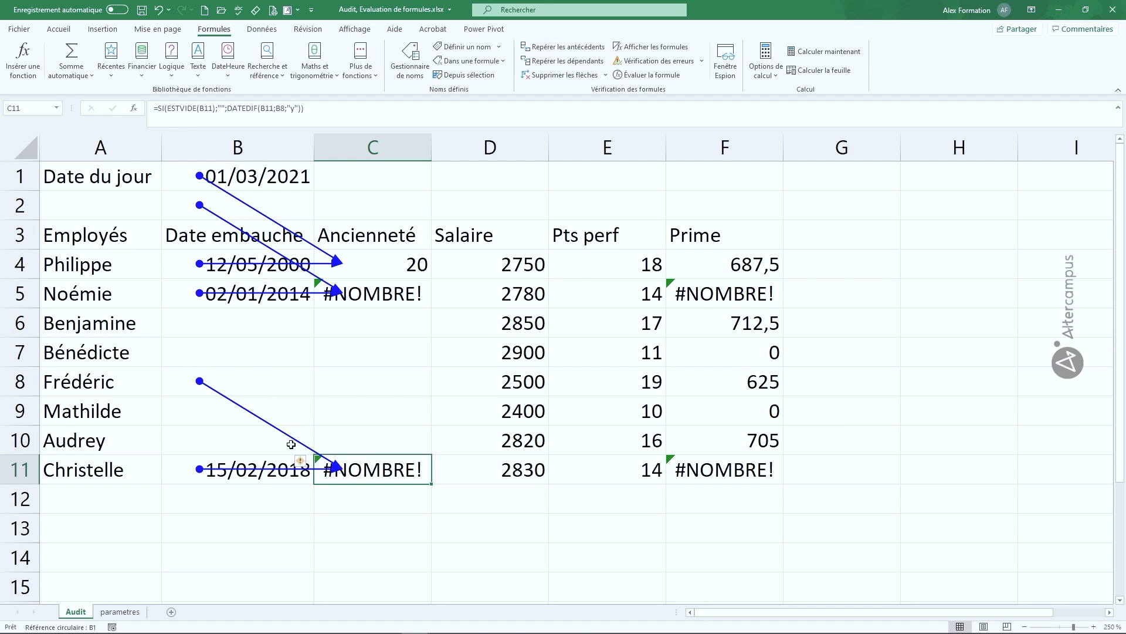
left_click(207, 376)
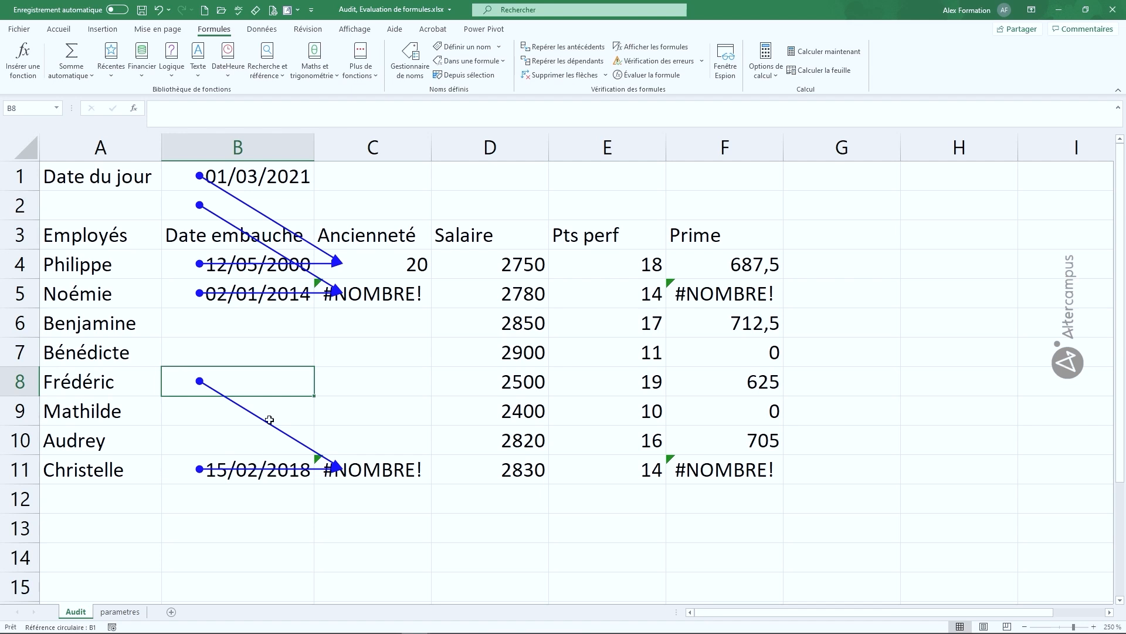
left_click(545, 76)
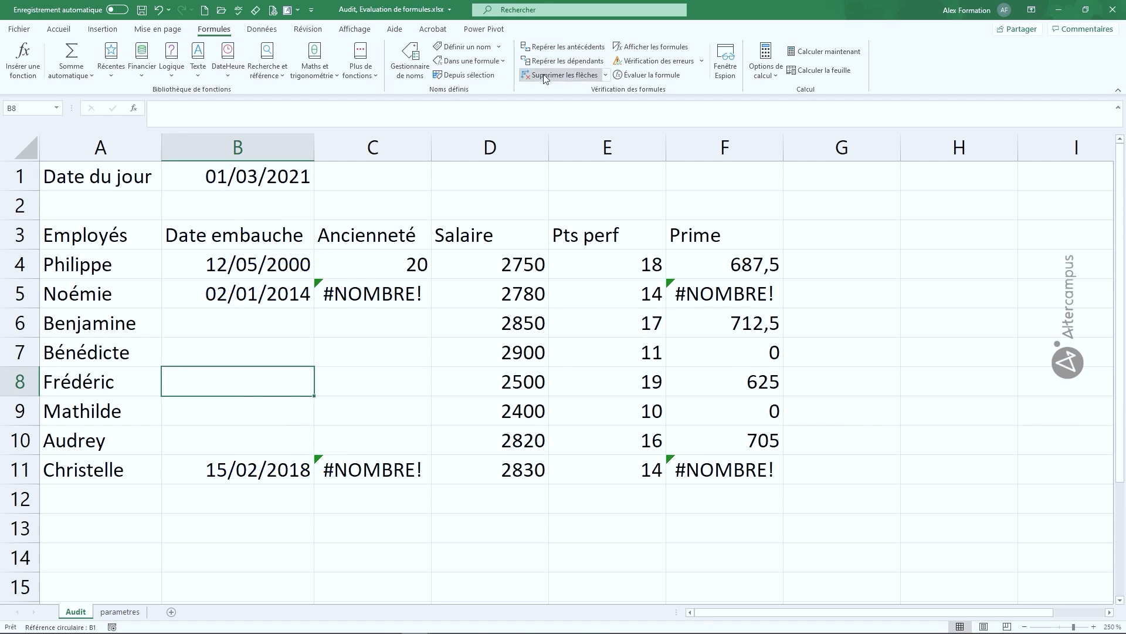
Restore the absolute $B$1 reference in C4's formula
left_click(375, 266)
double_click(392, 264)
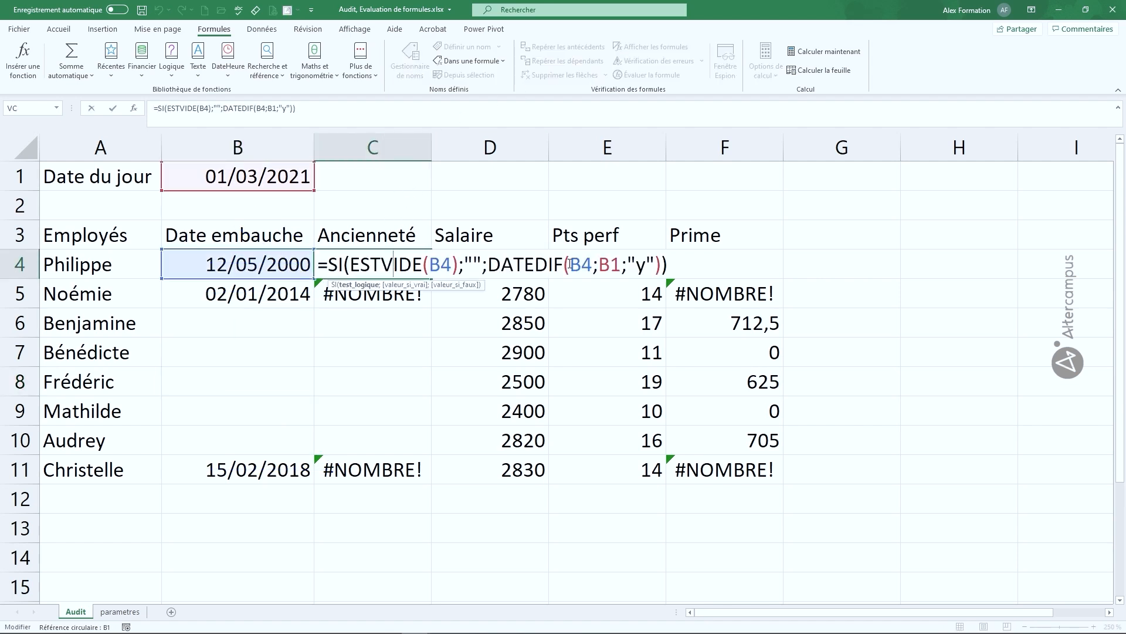
double_click(613, 264)
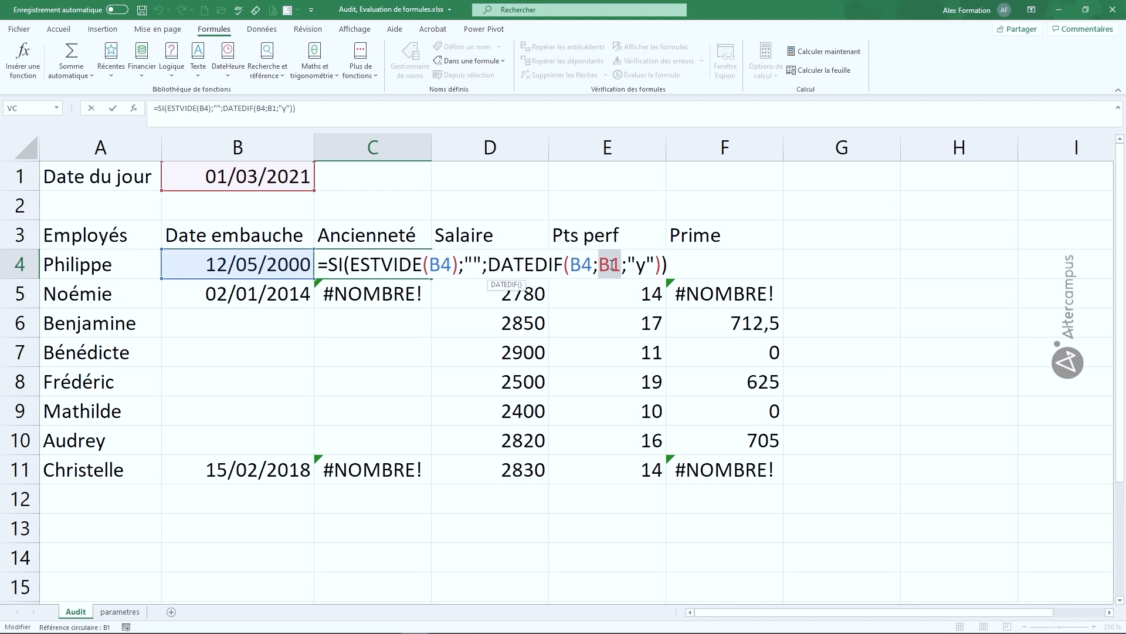
key("F4")
key("Return")
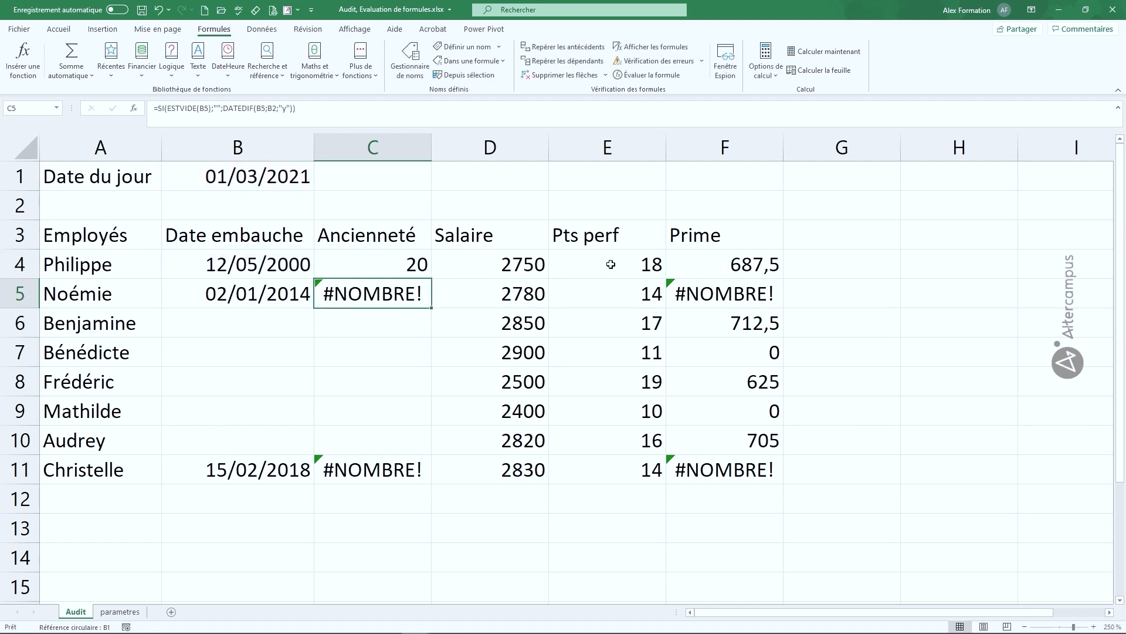
Refill the Ancienneté formula down to C11, then trace the dependents of hire date B4
left_click(403, 275)
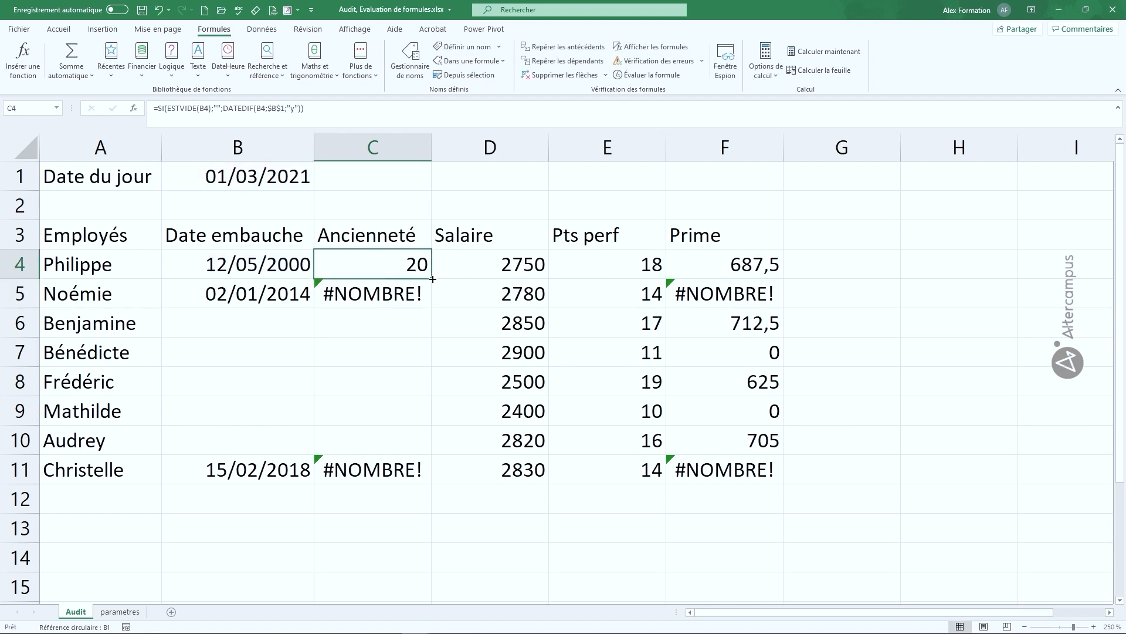
double_click(431, 280)
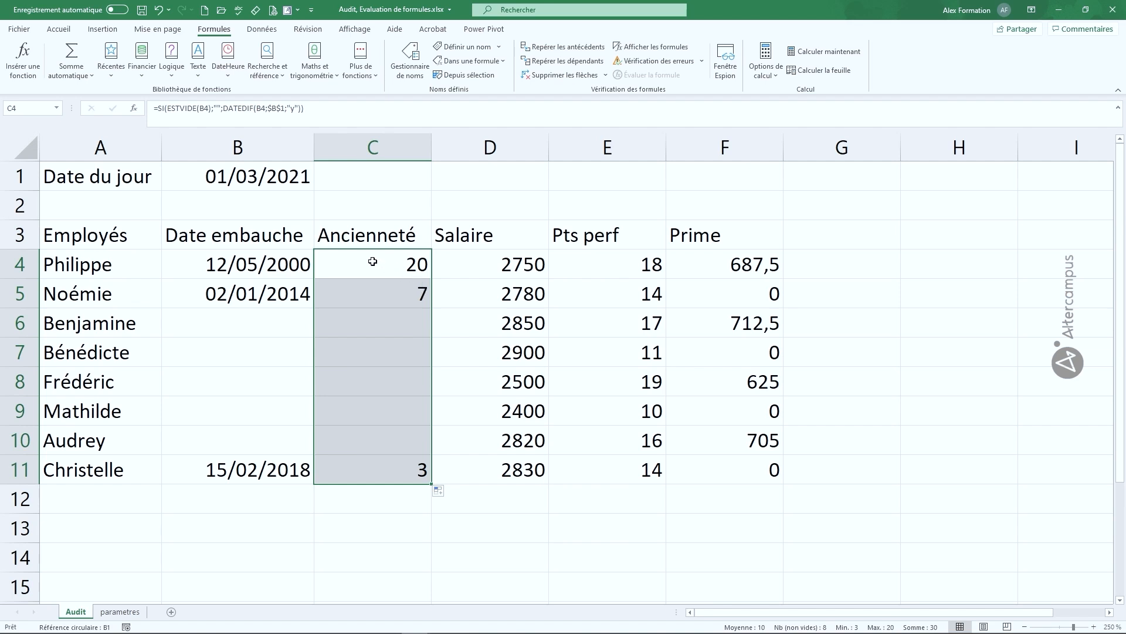
left_click(234, 268)
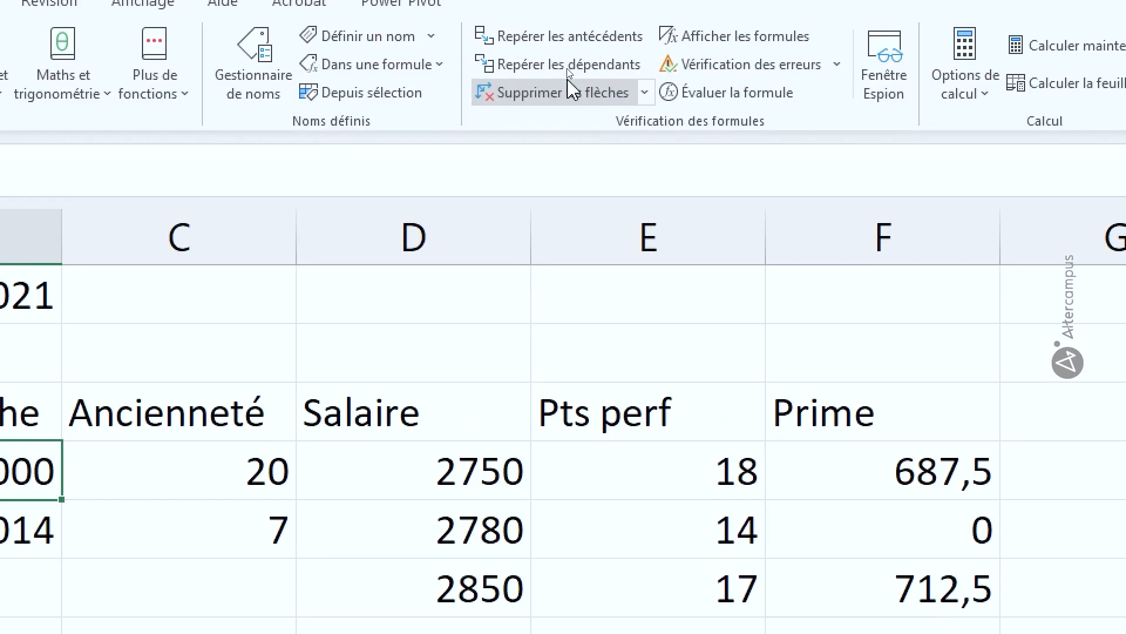
left_click(577, 82)
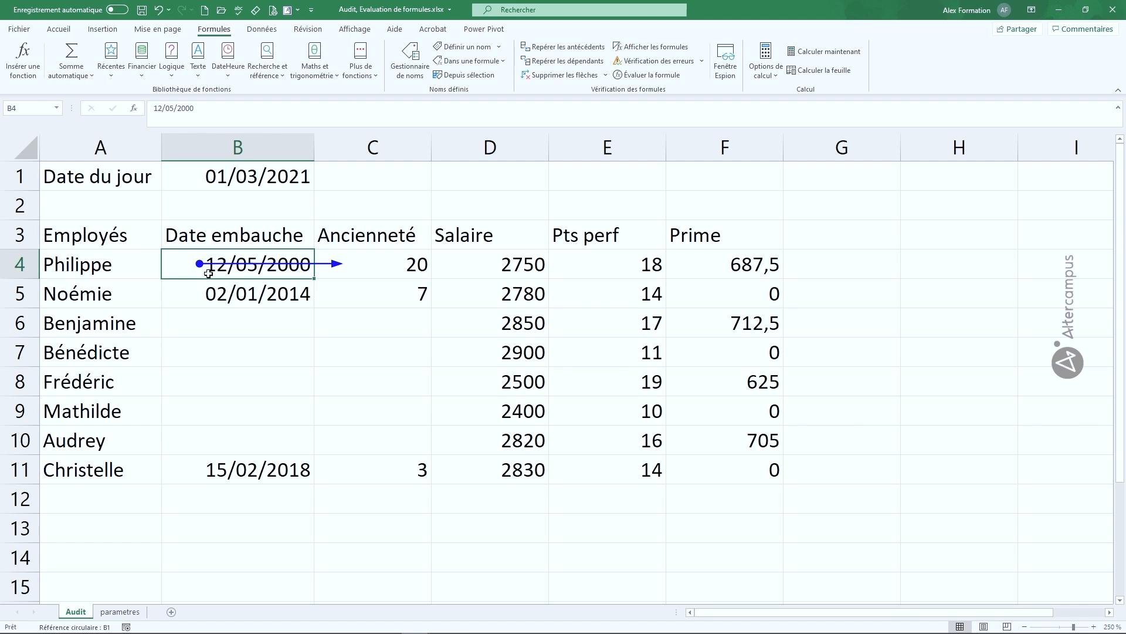
Check C4's seniority formula and remove the B4-to-C4 tracer arrow
left_click(385, 264)
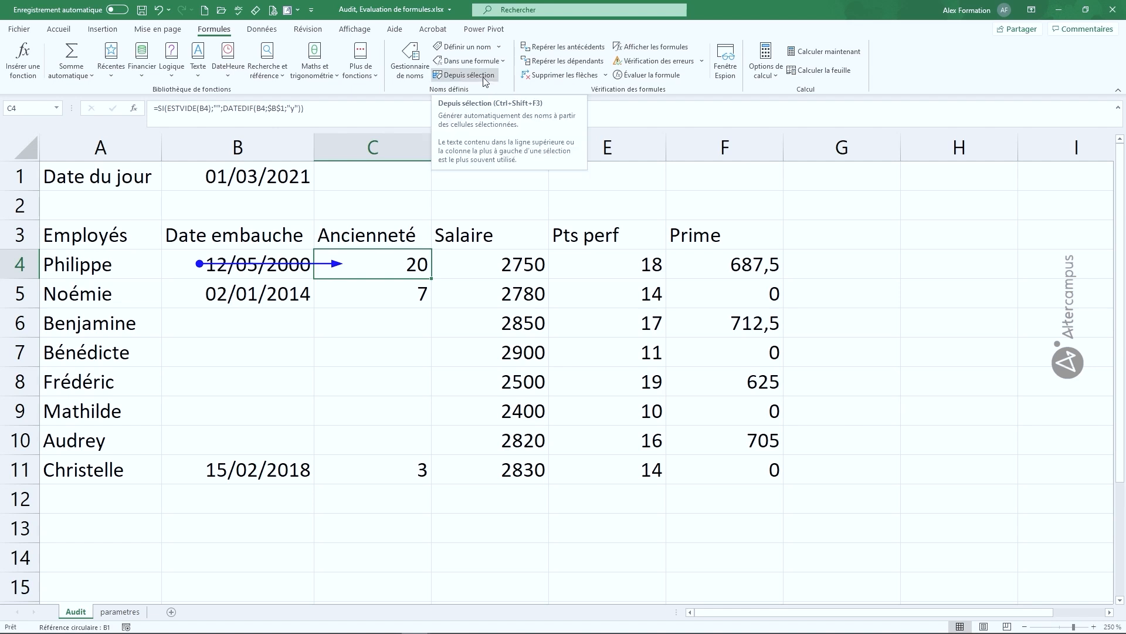
left_click(560, 74)
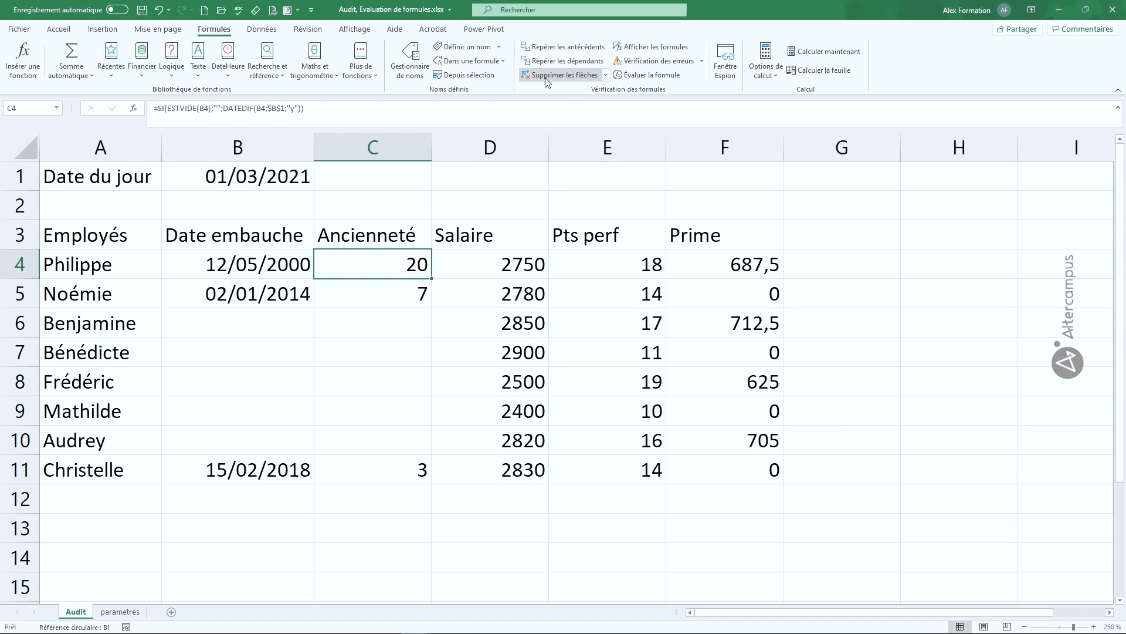
left_click(530, 264)
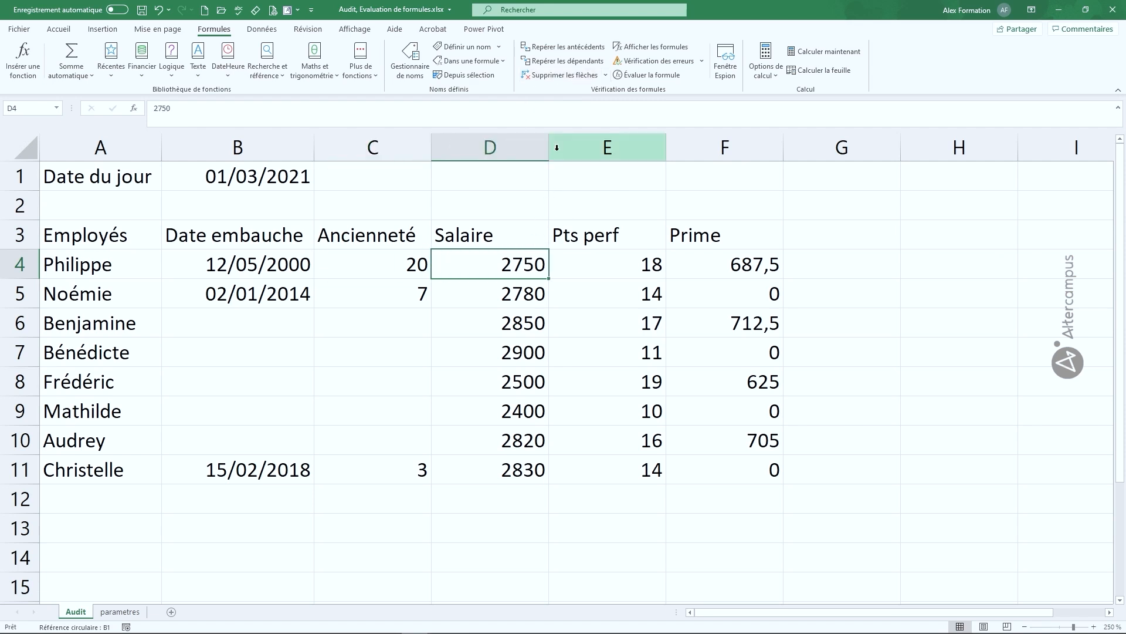
left_click(572, 64)
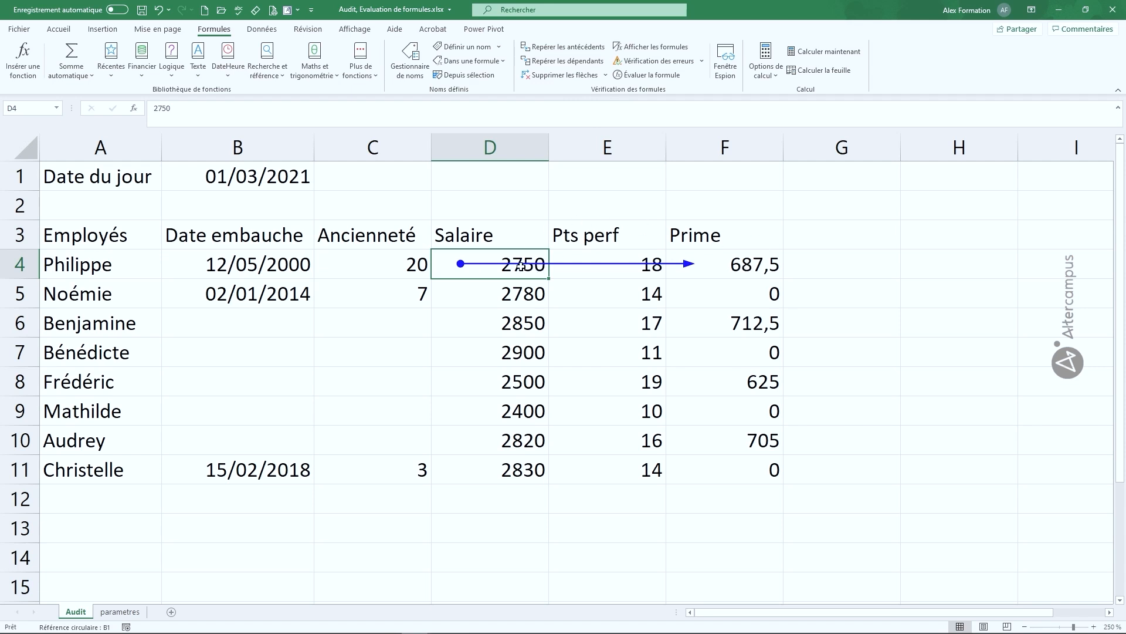
left_click(569, 78)
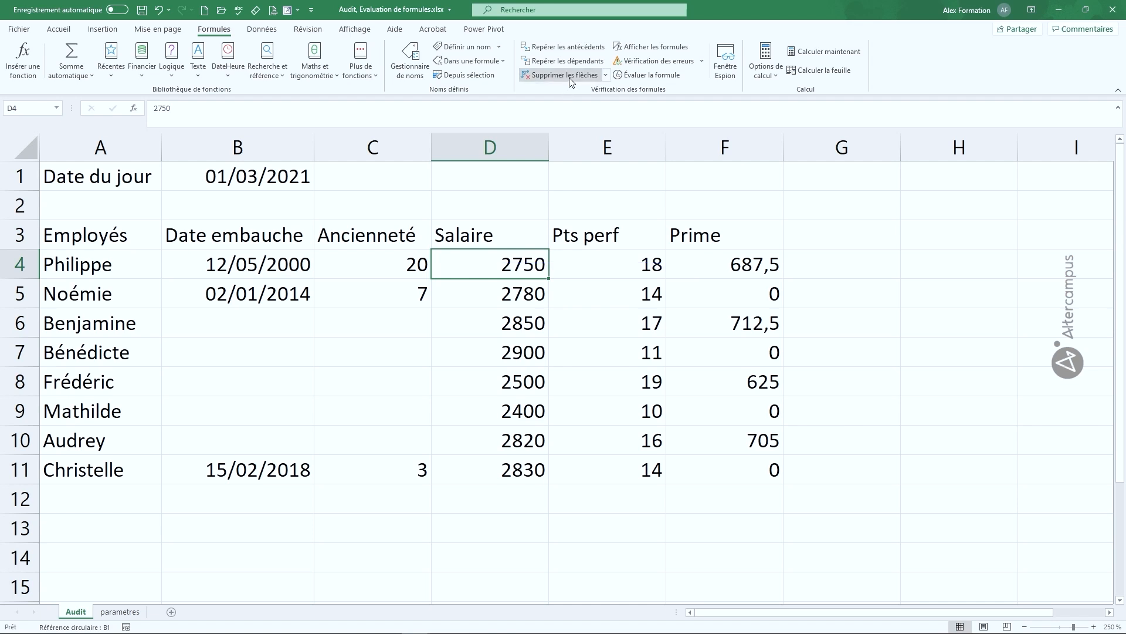
left_click(719, 263)
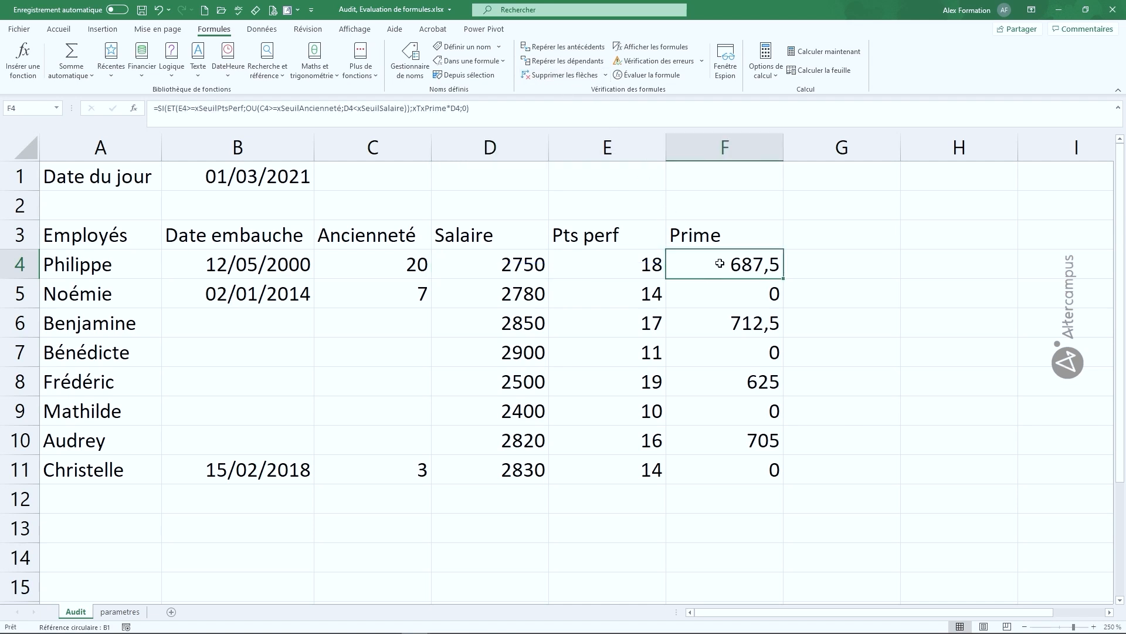
Trace F4's bonus precedents and list its four parametres references in Atteindre
left_click(586, 47)
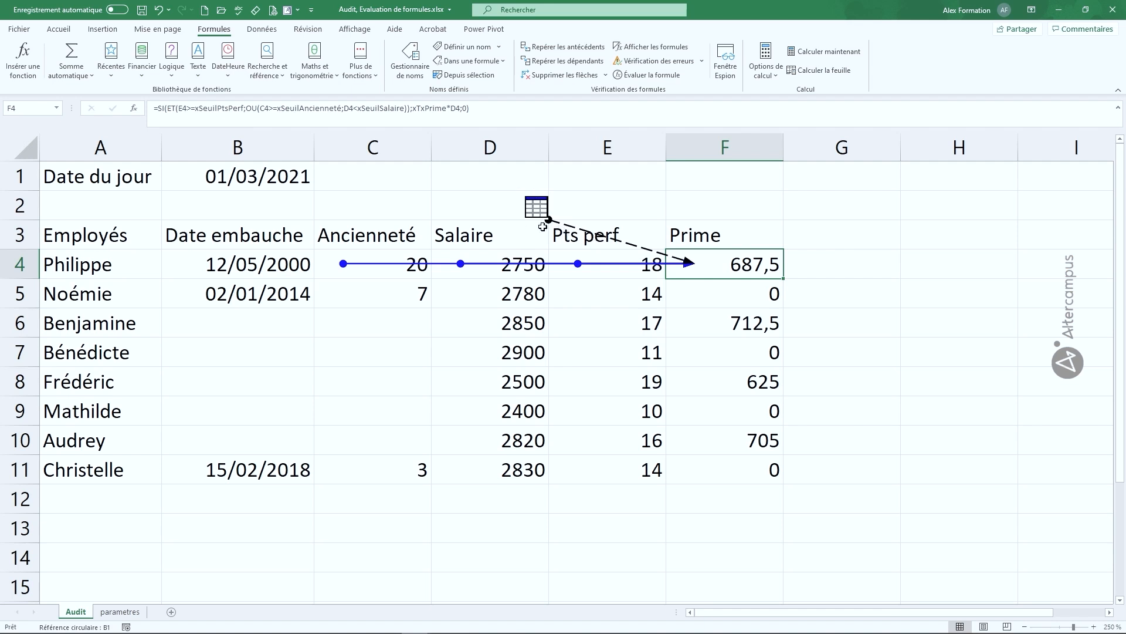
double_click(643, 251)
Go to the seuil pts perf (16) cell on the parametres sheet from the Atteindre list
left_click_drag(757, 234, 211, 211)
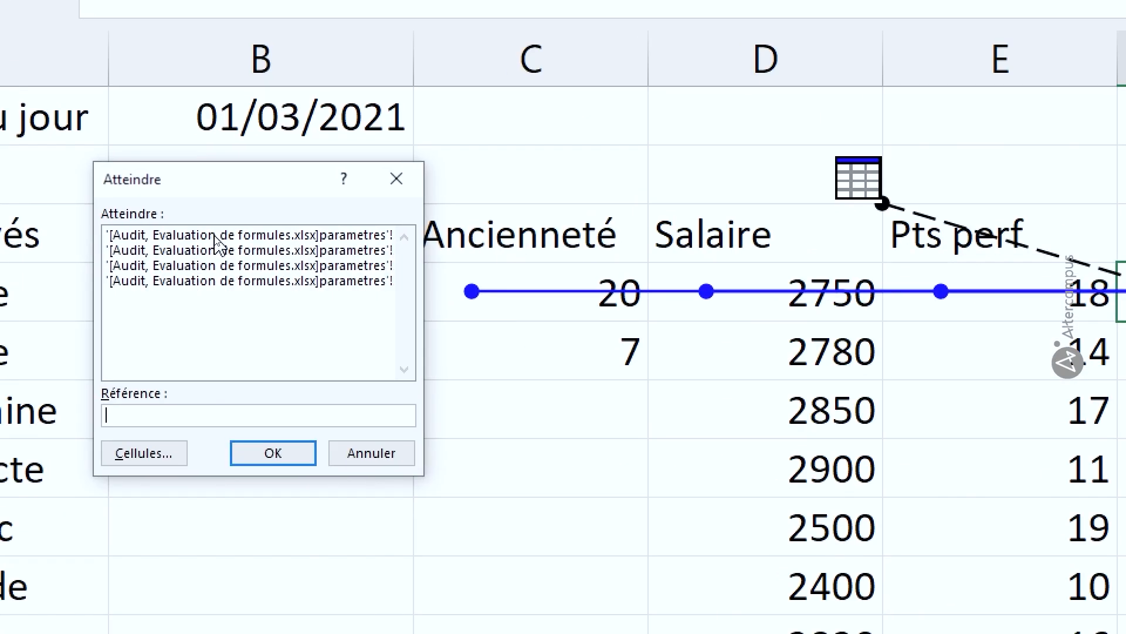
left_click(251, 250)
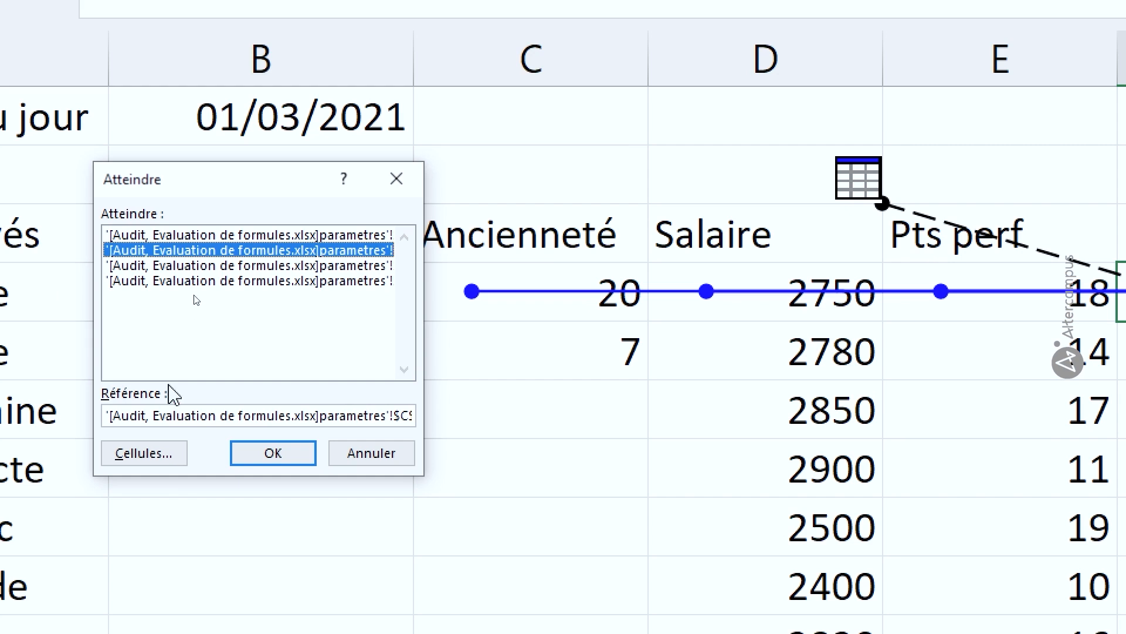
left_click(207, 237)
left_click_drag(155, 417, 429, 413)
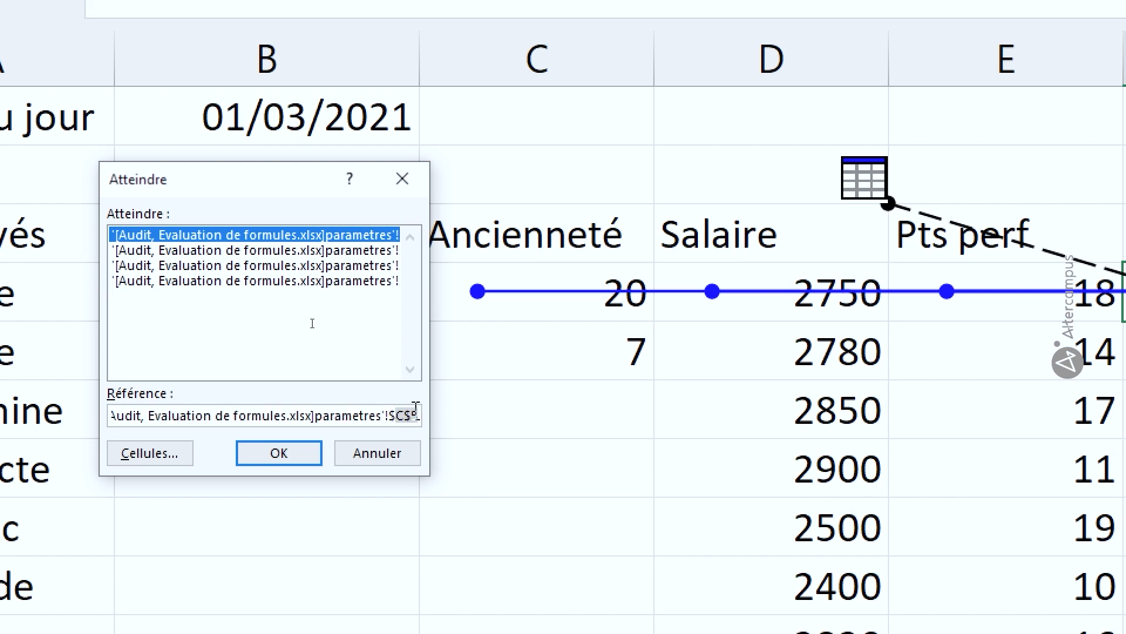
left_click(306, 452)
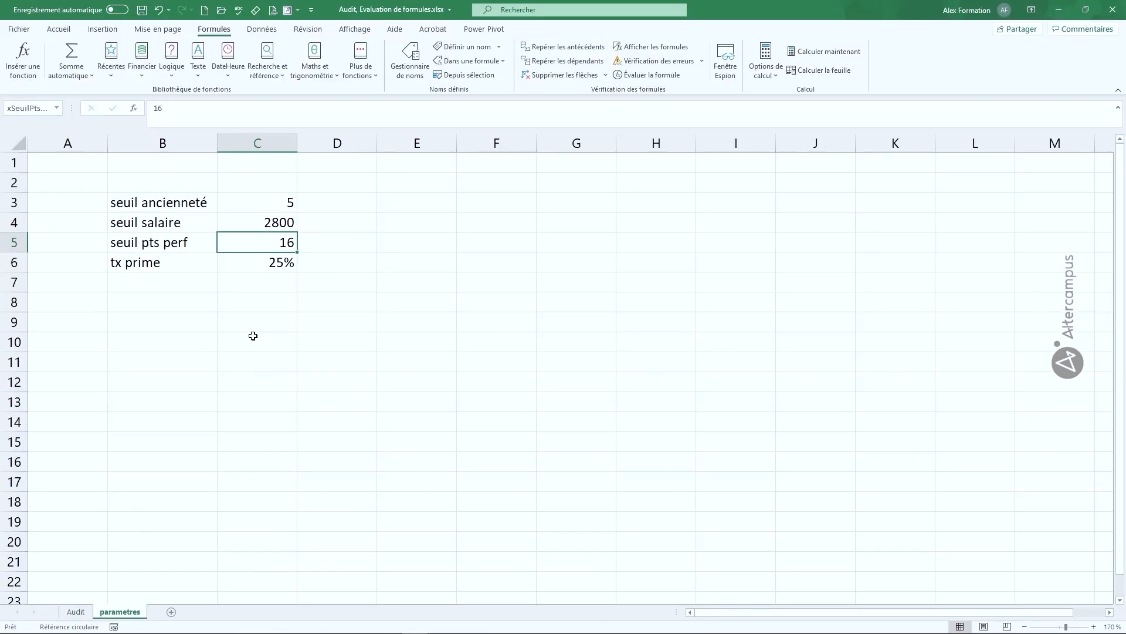
Switch back to the Audit sheet and clear F4's precedent arrows
left_click(80, 611)
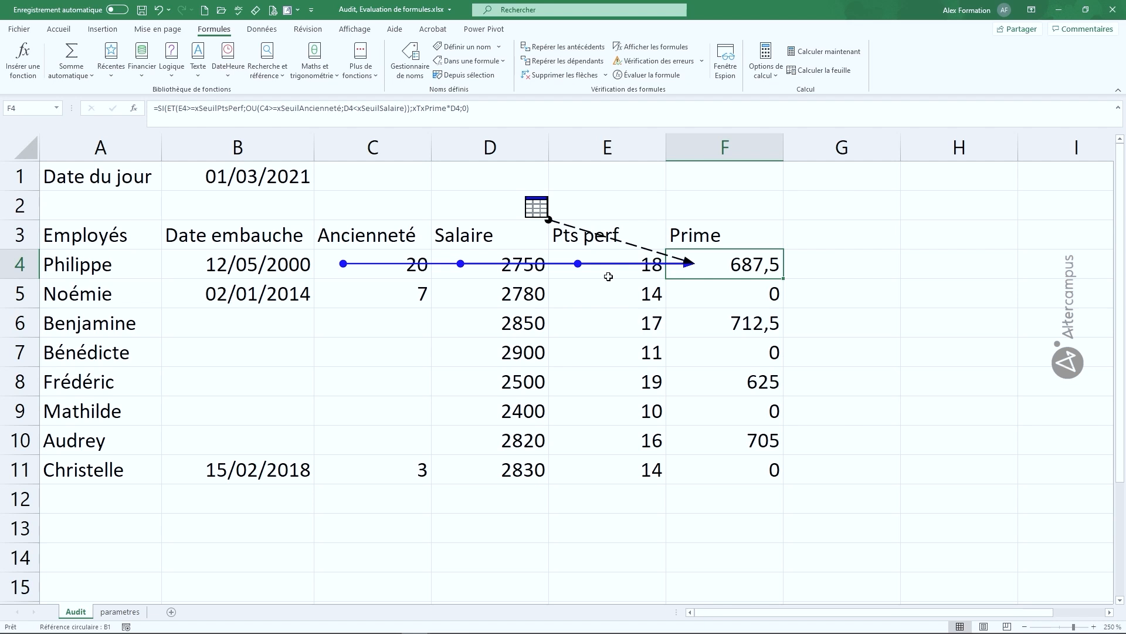
left_click(575, 77)
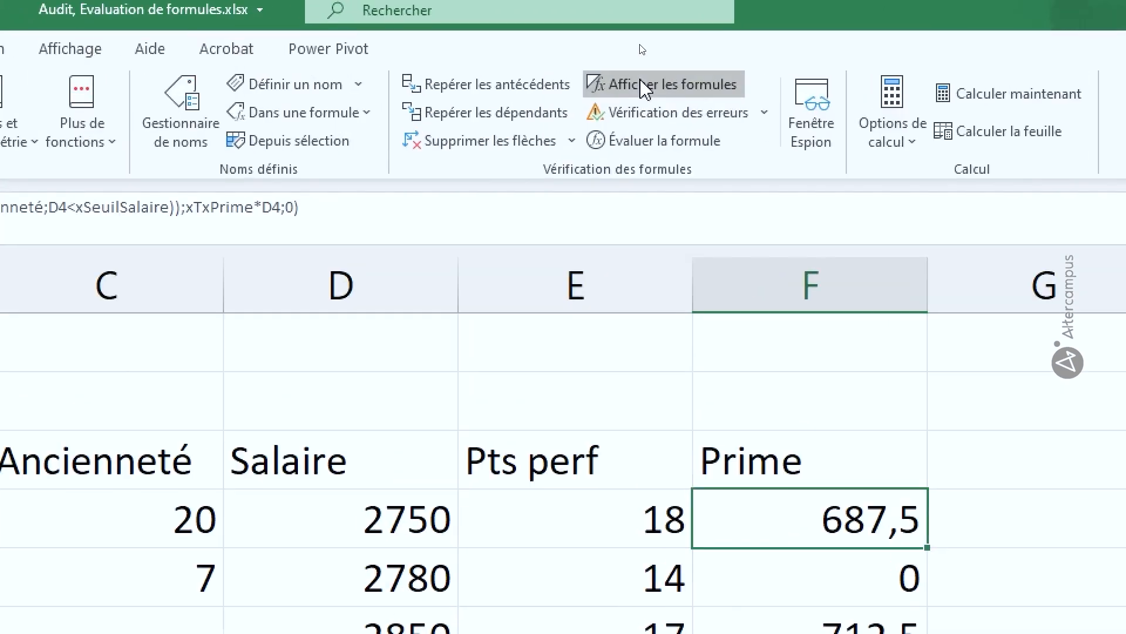
Display formulas instead of values and inspect C4's seniority formula
left_click(645, 89)
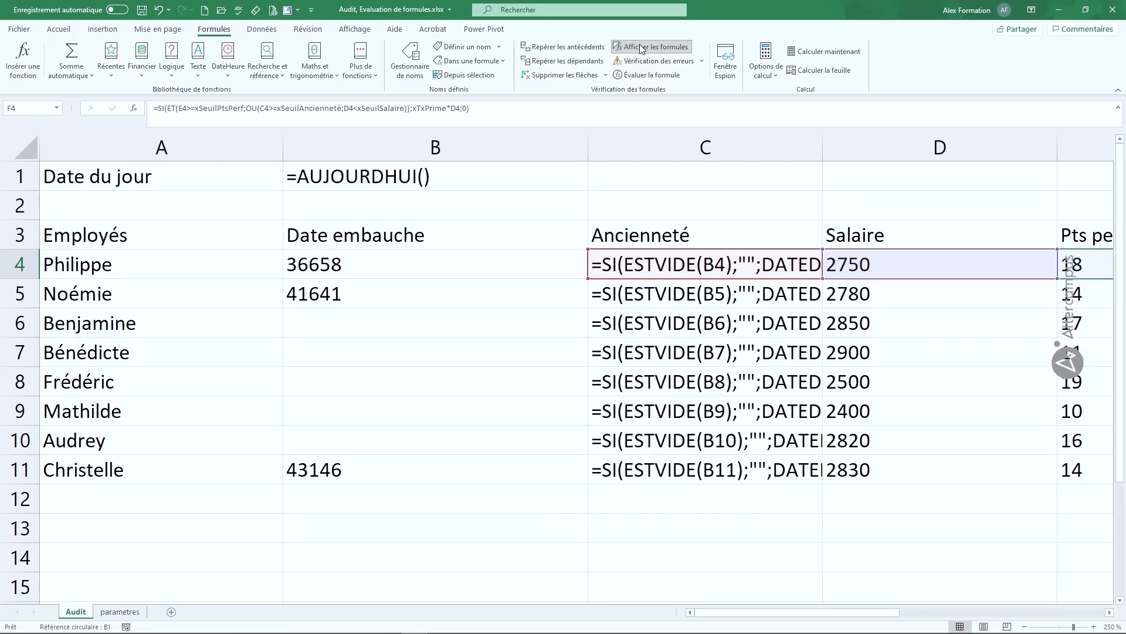
left_click(690, 268)
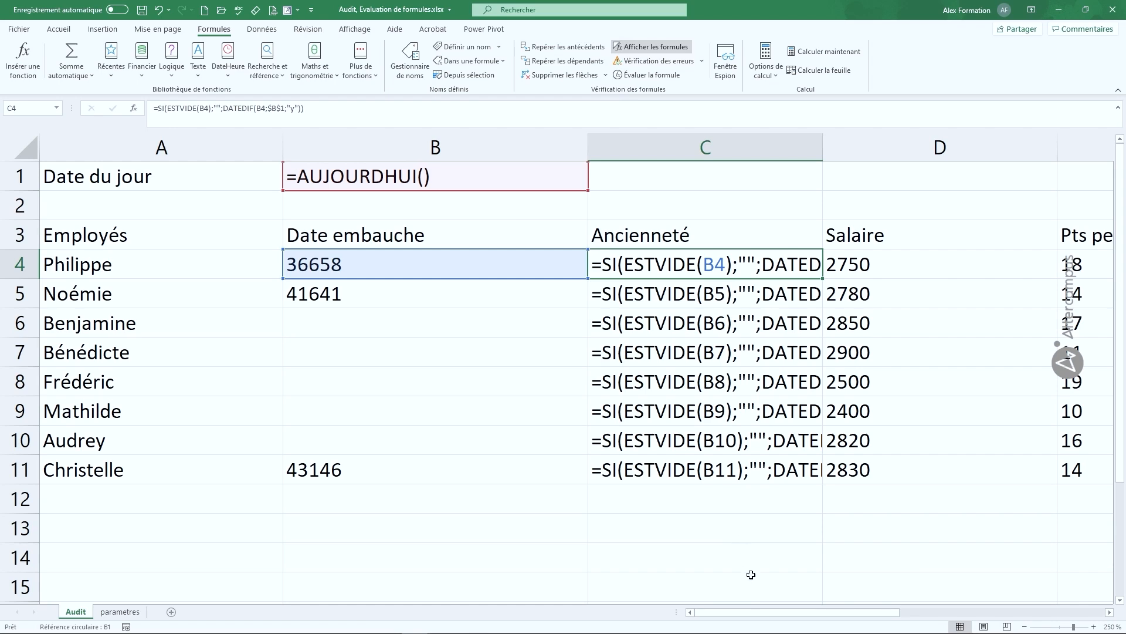
left_click_drag(757, 612, 860, 621)
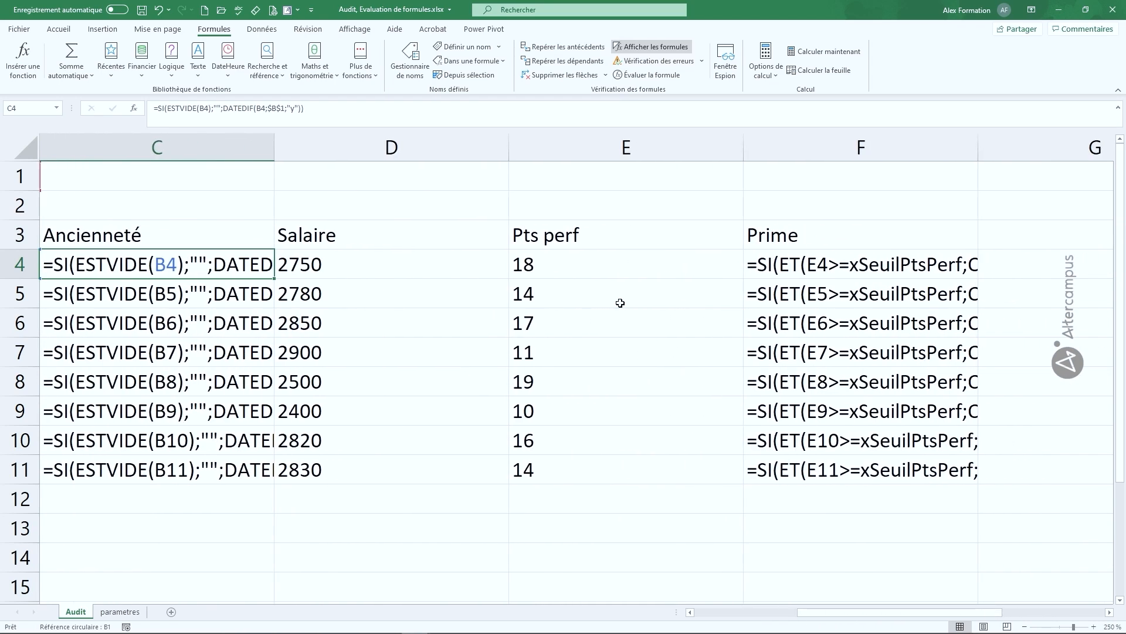
Autofit columns C and F to their formulas and narrow columns D and E
double_click(275, 152)
left_click_drag(896, 616, 947, 616)
double_click(745, 148)
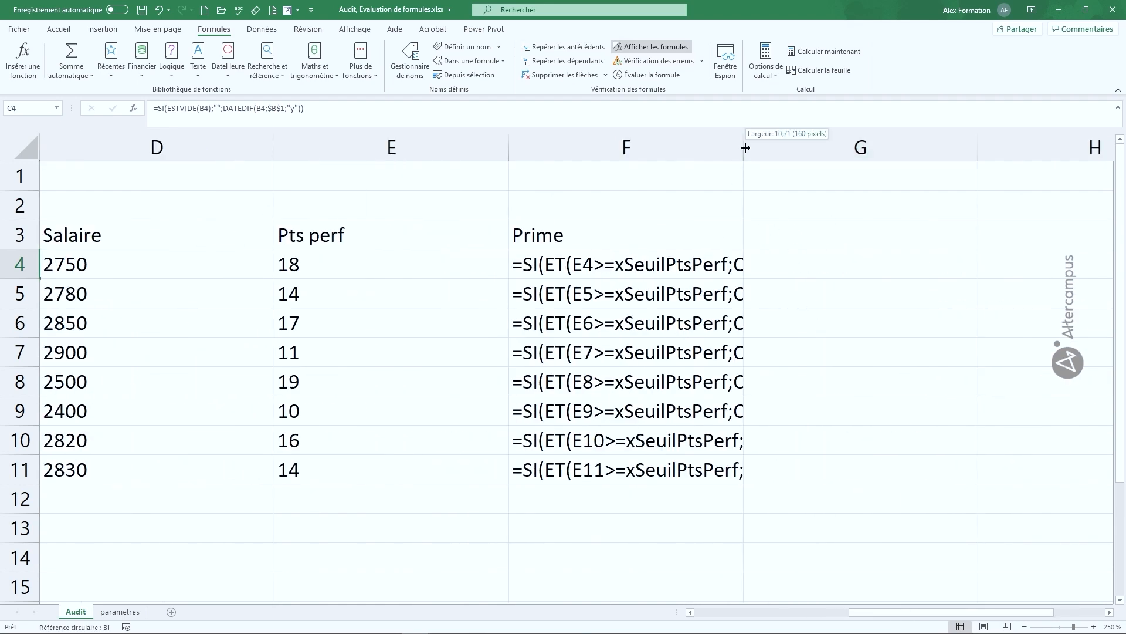
left_click_drag(910, 614, 868, 604)
left_click_drag(769, 147, 568, 149)
left_click(652, 445)
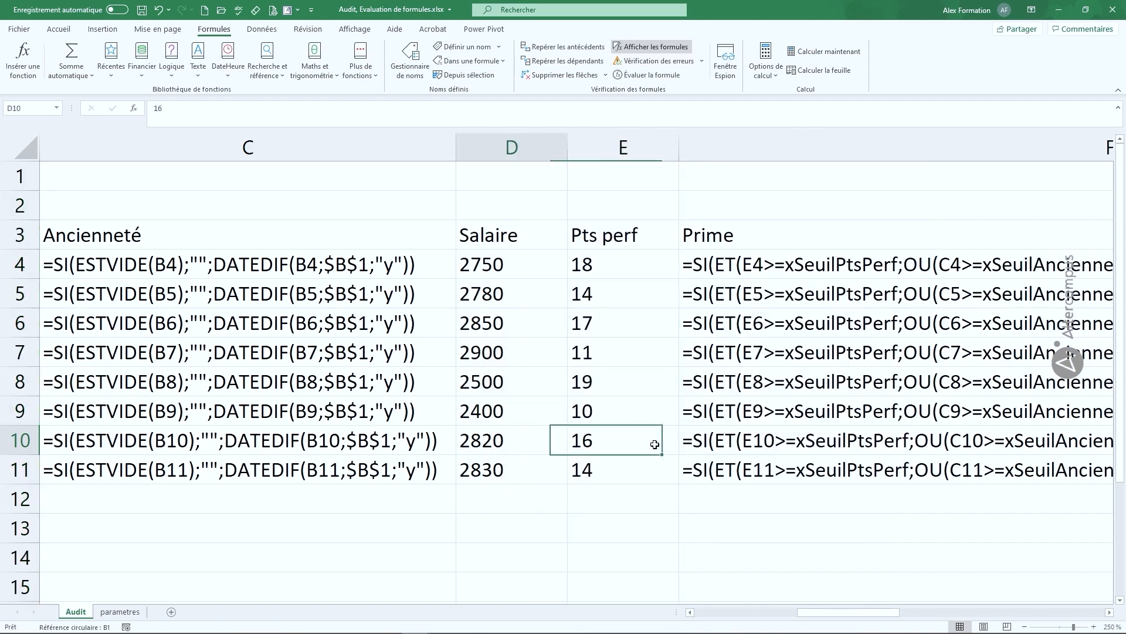
Review the formulas along row 10
key("Home")
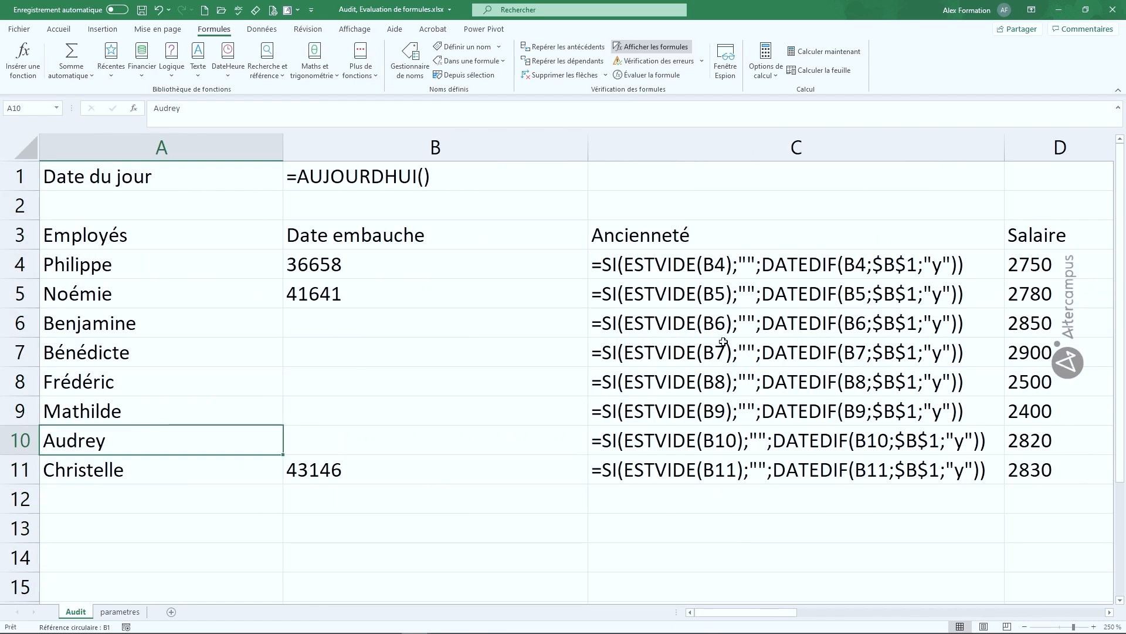
key("Right")
key("Right")
key("Right")
key("Right")
key("Right")
key("Right")
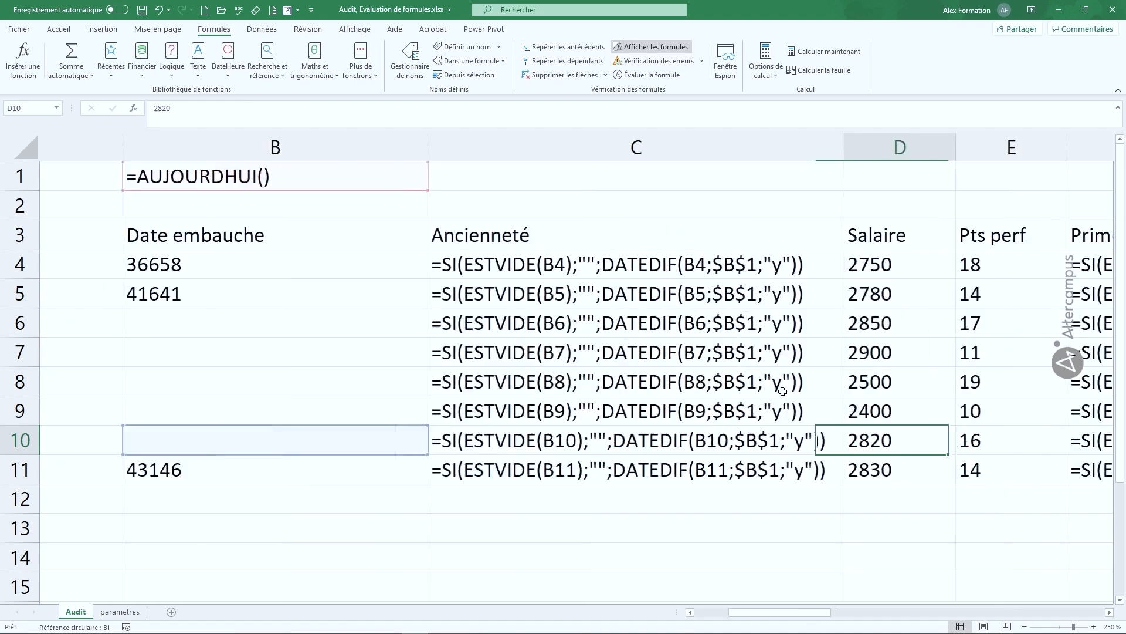
key("Left")
key("Left")
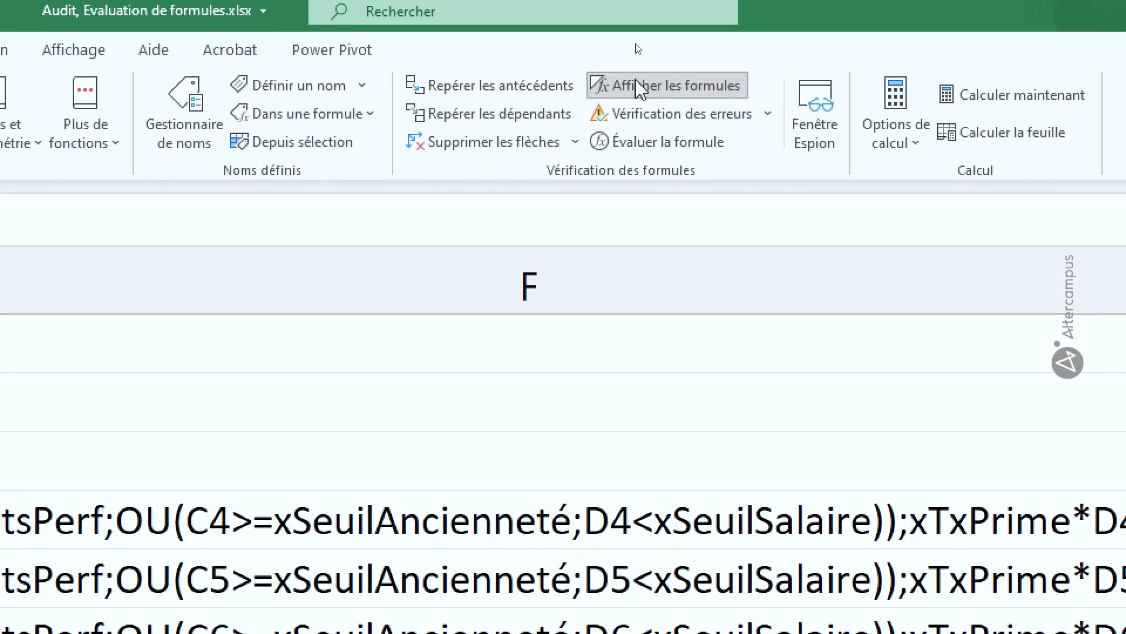
Switch back to showing values, autofit column F, and select columns C through E
left_click(638, 48)
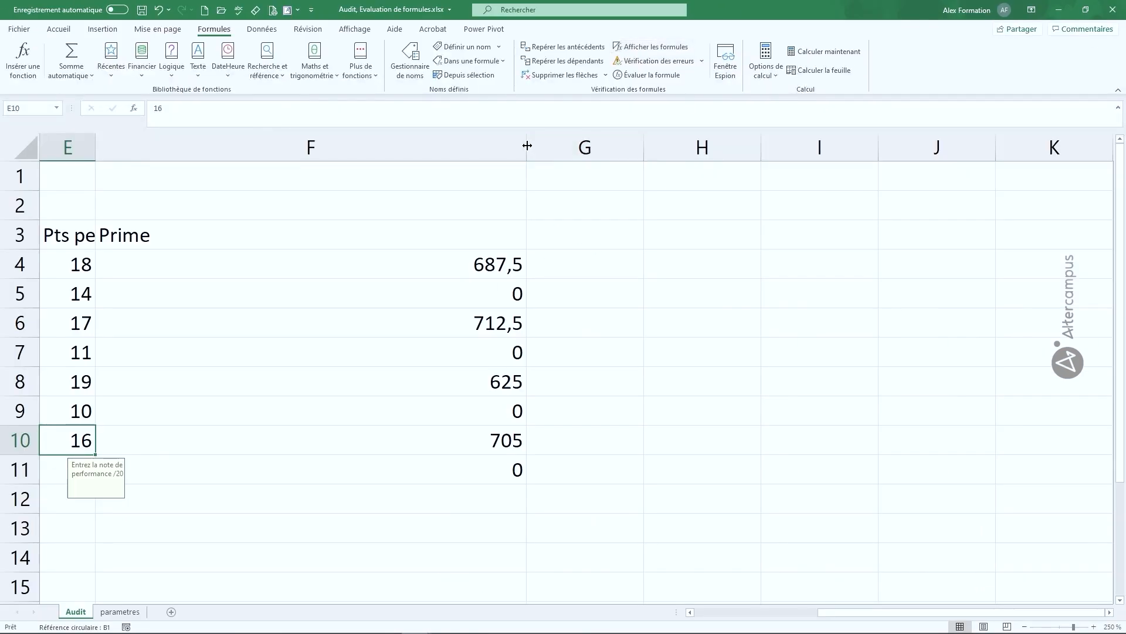
double_click(525, 143)
key("Left")
key("Left")
key("Left")
key("Left")
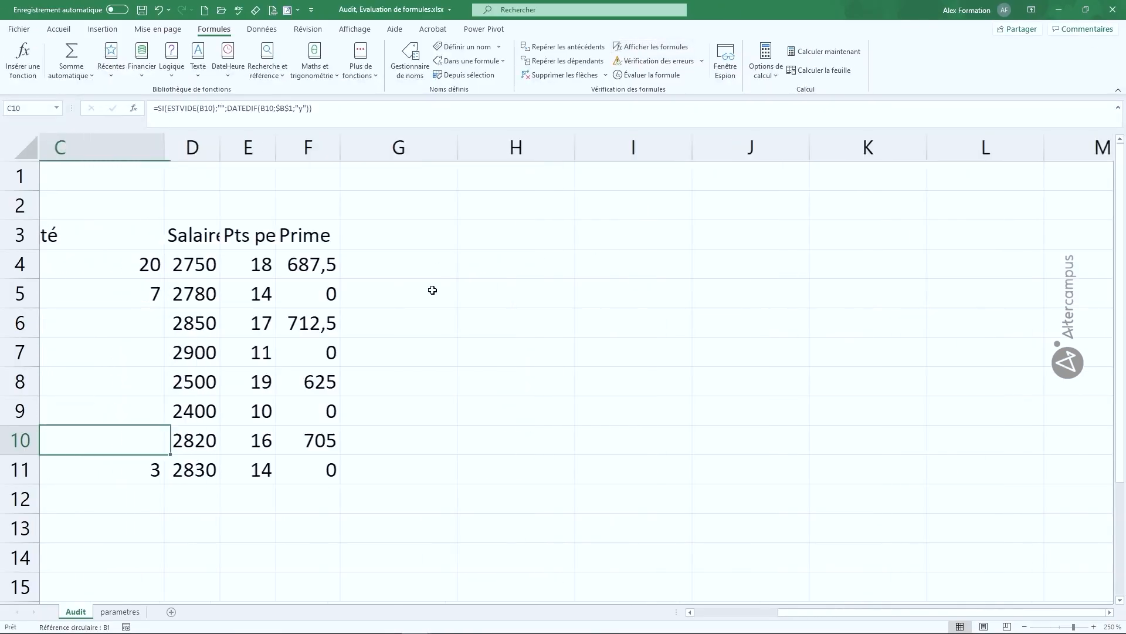
left_click_drag(505, 147, 794, 151)
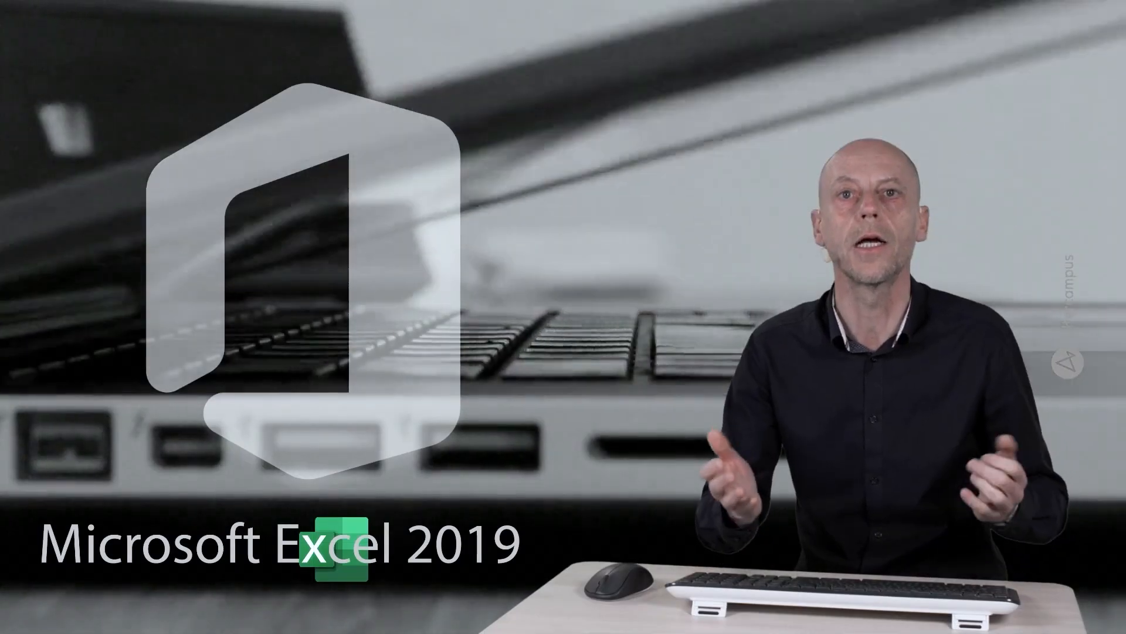